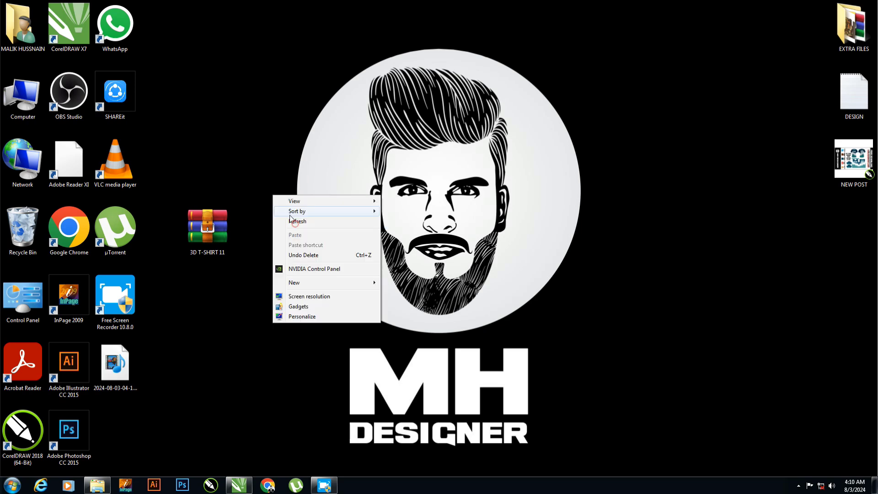
# Extract the 3D T-SHIRT 11 archive into its own folder beside it
pyautogui.click(297, 224)
pyautogui.rightClick(222, 225)
pyautogui.click(247, 281)
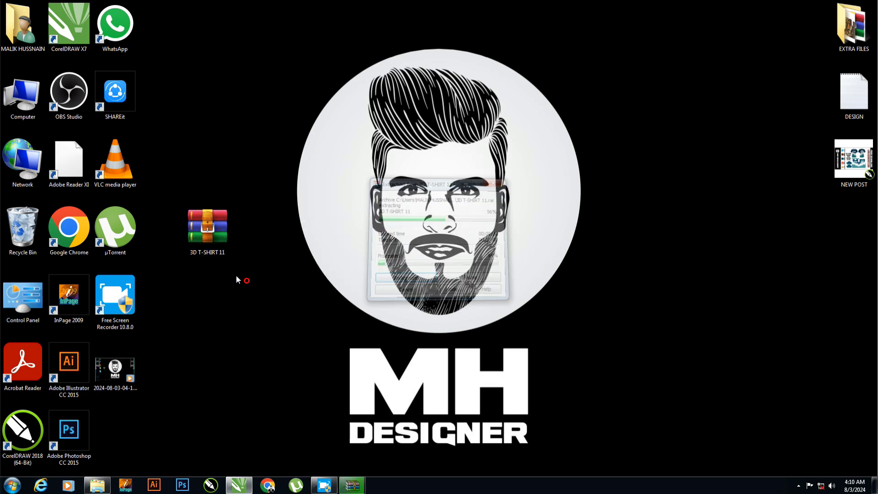
pyautogui.moveTo(115, 438); pyautogui.dragTo(223, 298)
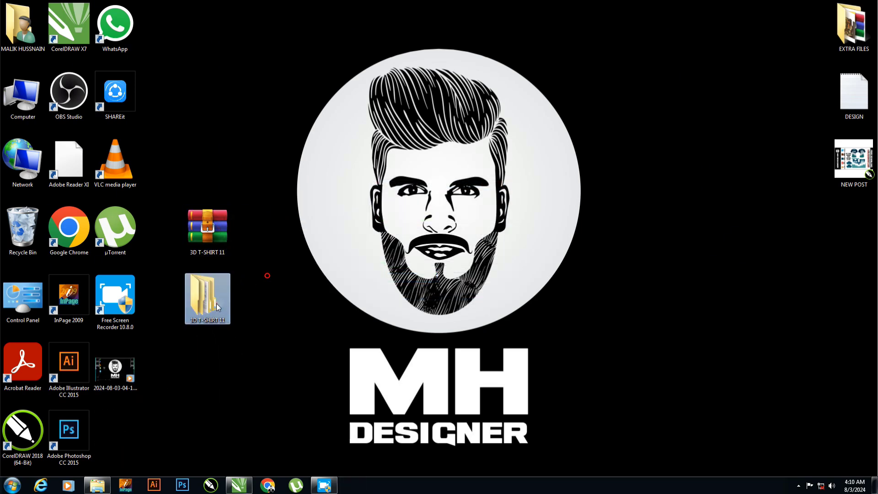
# Open the extracted folder and its inner 3D T-SHIRT 11 folder, viewed as extra large icons
pyautogui.doubleClick(216, 303)
pyautogui.rightClick(415, 179)
pyautogui.click(447, 184)
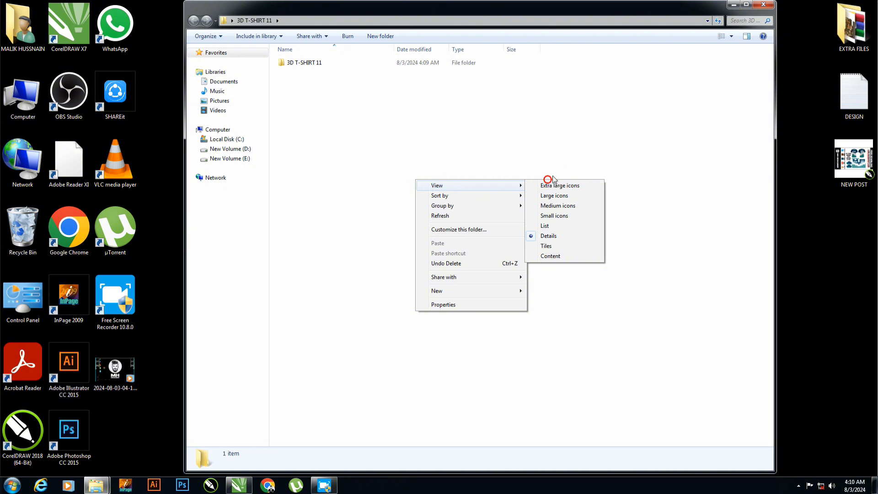
pyautogui.click(553, 184)
pyautogui.click(746, 4)
pyautogui.doubleClick(187, 132)
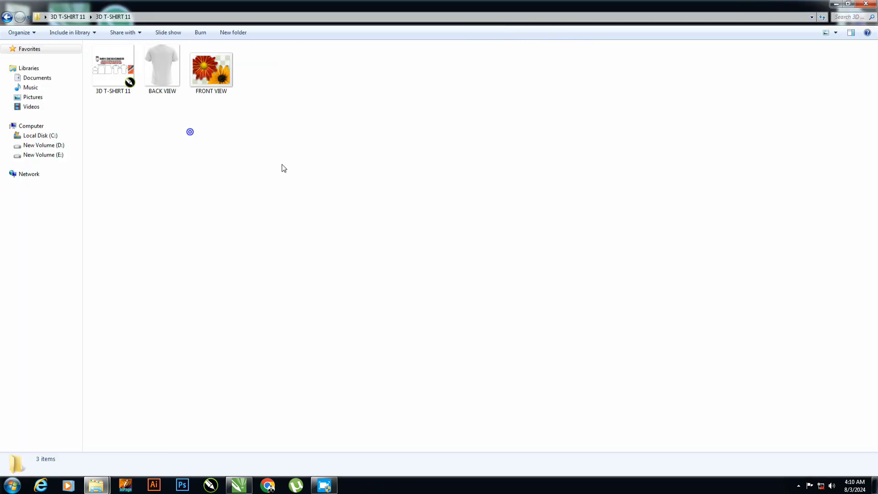
pyautogui.rightClick(283, 169)
pyautogui.click(423, 171)
# Open the 3D T-SHIRT 11 design file and zoom to the shirts and pattern
pyautogui.doubleClick(183, 128)
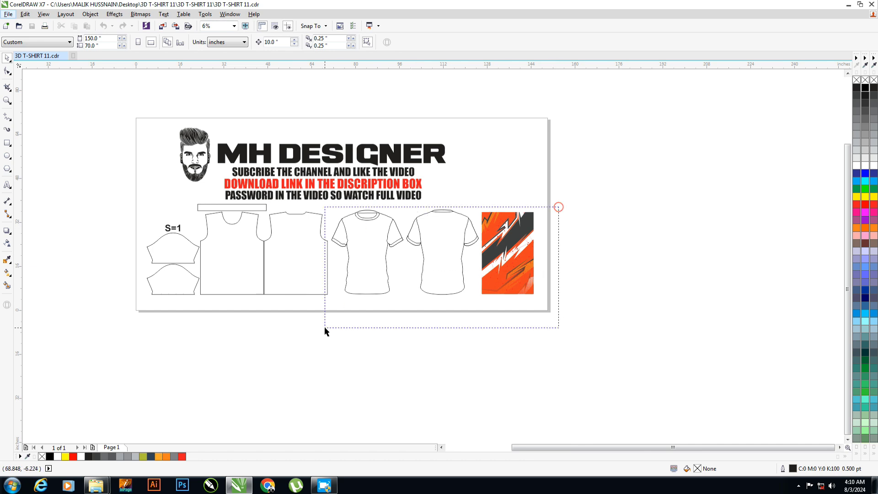
pyautogui.moveTo(559, 210); pyautogui.dragTo(325, 327)
pyautogui.hotkey('shift', 'F2')
# Center the orange pattern on the front shirt and PowerClip it inside
pyautogui.click(659, 263)
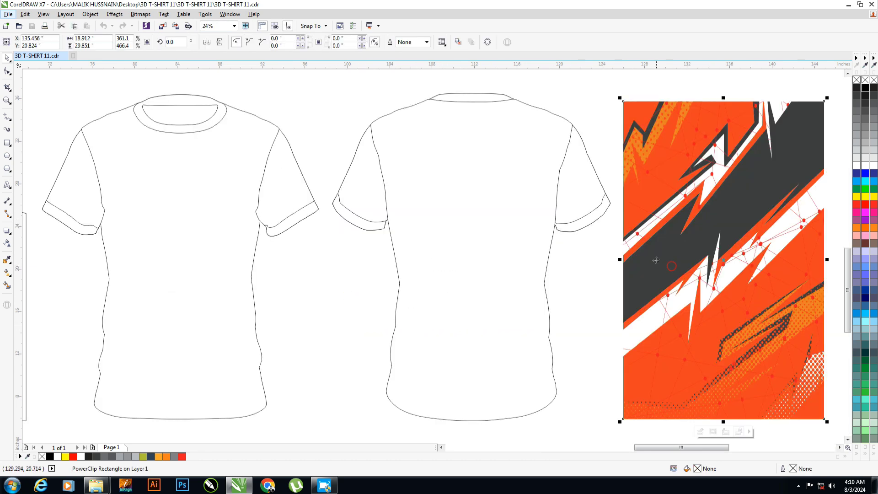
pyautogui.keyDown('shift'); pyautogui.click(231, 269); pyautogui.keyUp('shift')
pyautogui.press('c')
pyautogui.press('e')
pyautogui.click(246, 280)
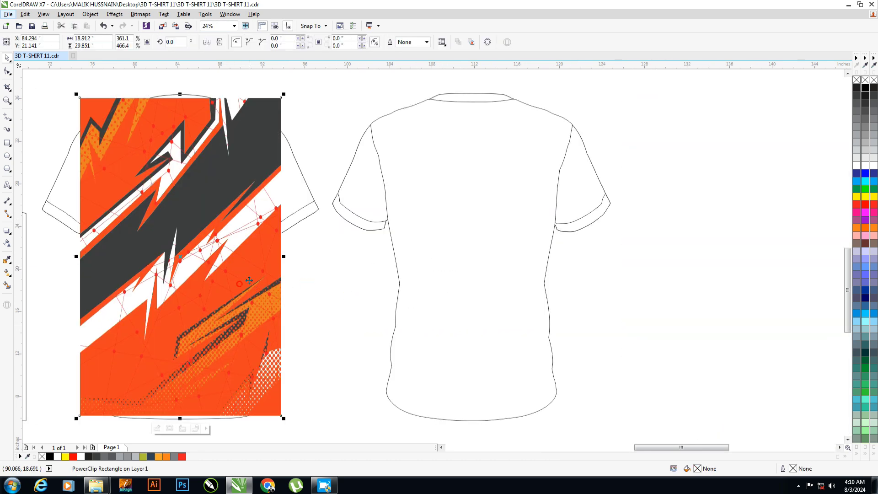
pyautogui.hotkey('shift', 'pagedown')
pyautogui.click(209, 251)
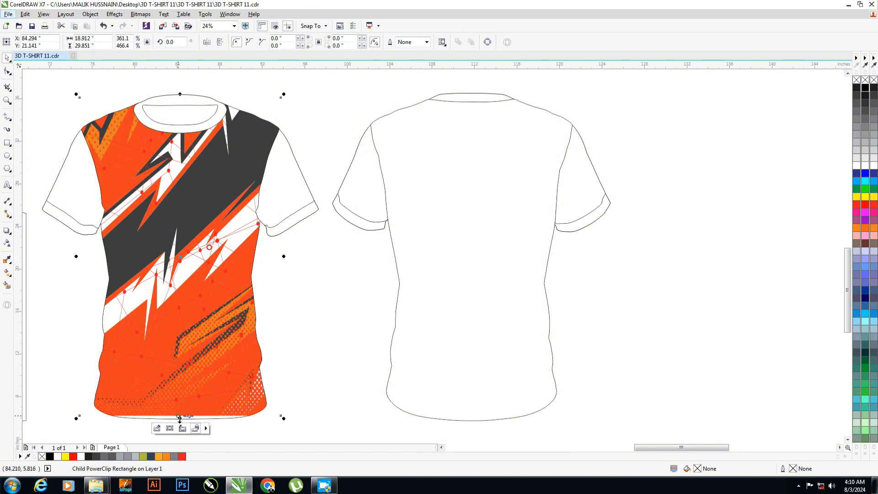
pyautogui.moveTo(179, 417); pyautogui.dragTo(179, 421)
pyautogui.click(277, 346)
# PowerClip a 180°-rotated copy of the pattern into the back shirt
pyautogui.click(192, 294)
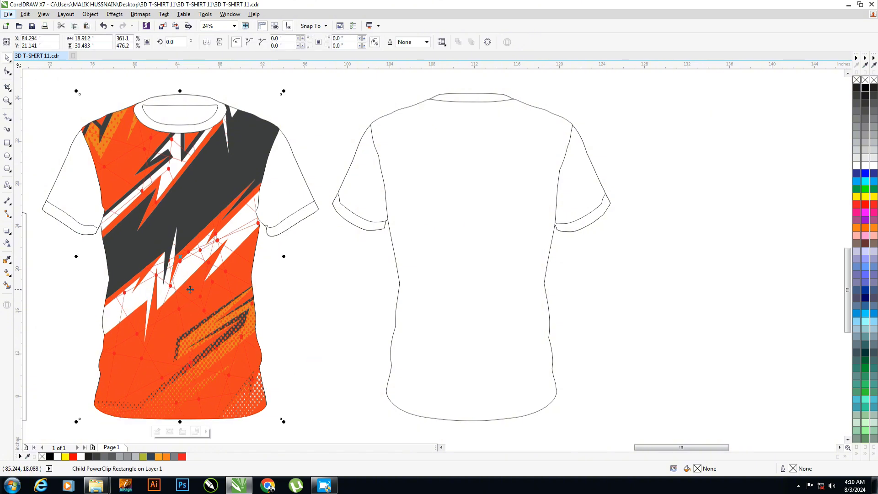
pyautogui.moveTo(284, 99); pyautogui.dragTo(451, 228)
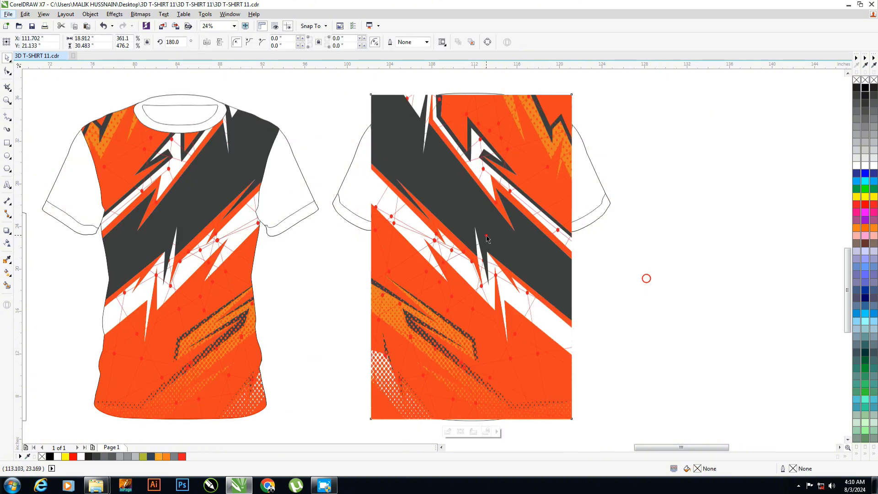
pyautogui.moveTo(504, 249); pyautogui.dragTo(475, 228)
pyautogui.keyDown('ctrl'); pyautogui.click(474, 227); pyautogui.keyUp('ctrl')
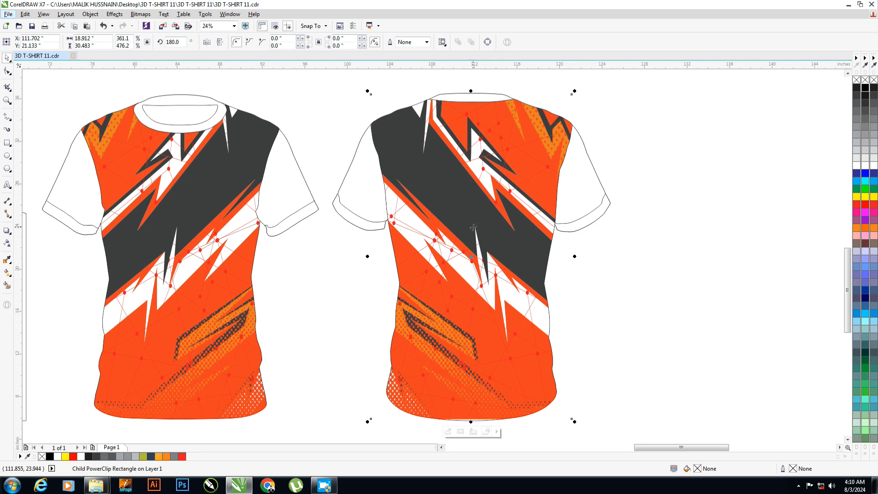
pyautogui.click(645, 273)
pyautogui.click(512, 215)
pyautogui.keyDown('ctrl'); pyautogui.click(489, 231); pyautogui.keyUp('ctrl')
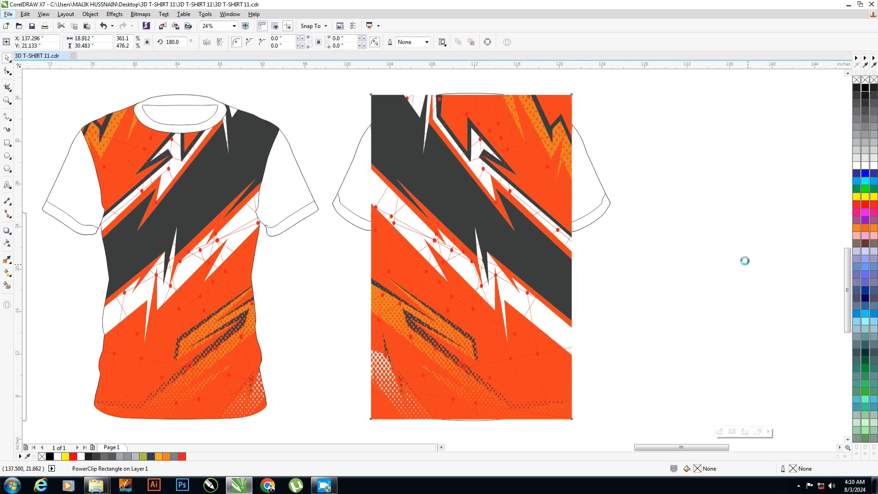
pyautogui.click(583, 160)
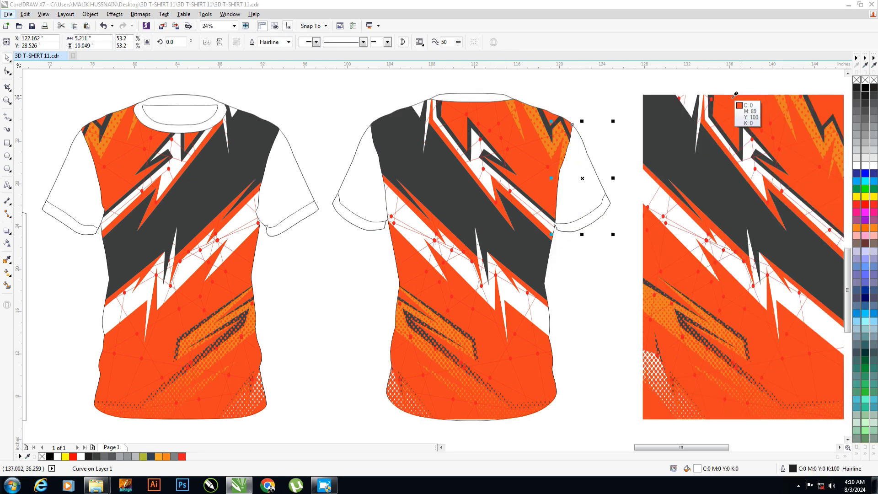
# Delete the leftover pattern rectangle
pyautogui.scroll(-2, 642, 108)
pyautogui.moveTo(640, 106); pyautogui.dragTo(791, 328)
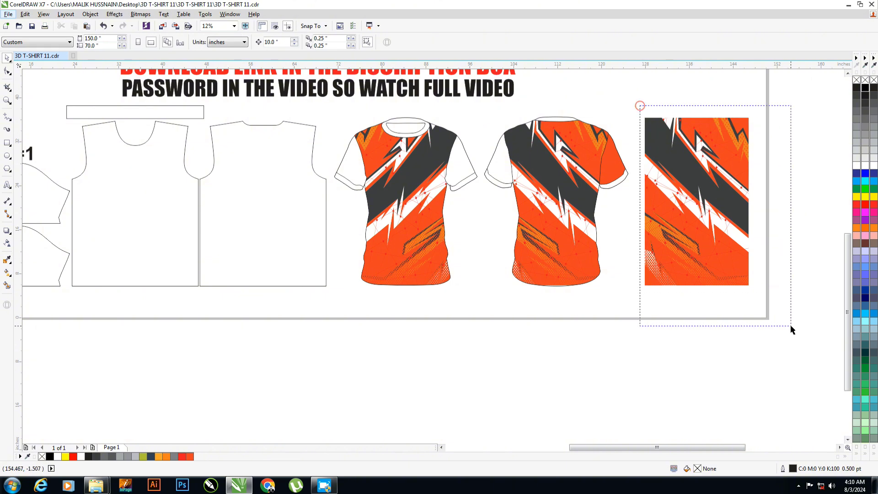
pyautogui.press('Delete')
pyautogui.scroll(2, 512, 167)
# Colour the sleeves and cuffs of both shirts in dark grey and orange
pyautogui.click(425, 169)
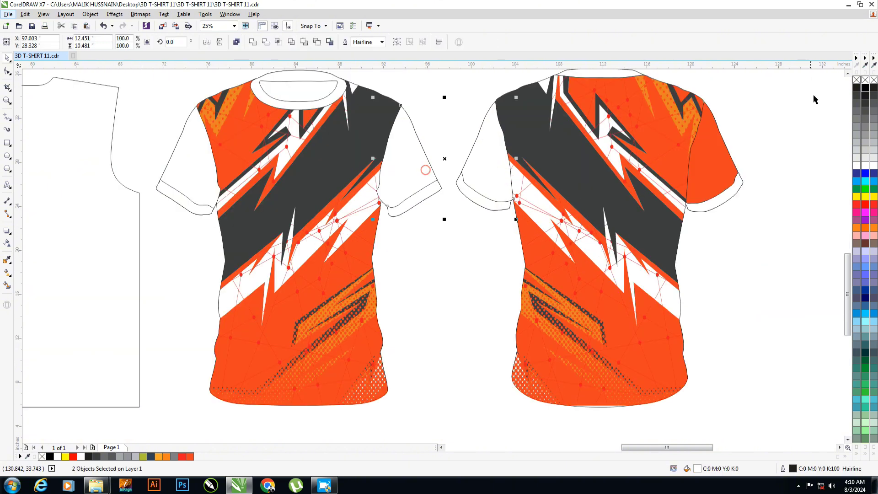
pyautogui.click(857, 96)
pyautogui.click(727, 176)
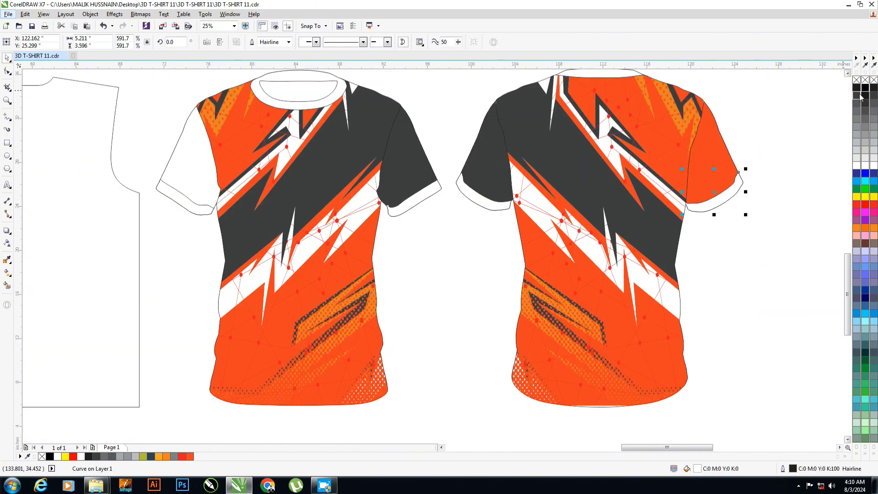
pyautogui.click(859, 96)
pyautogui.click(710, 163)
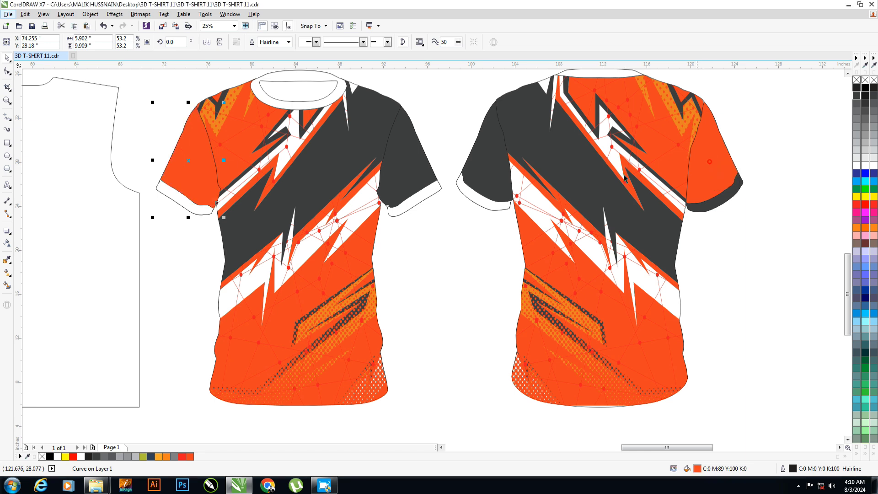
pyautogui.click(711, 204)
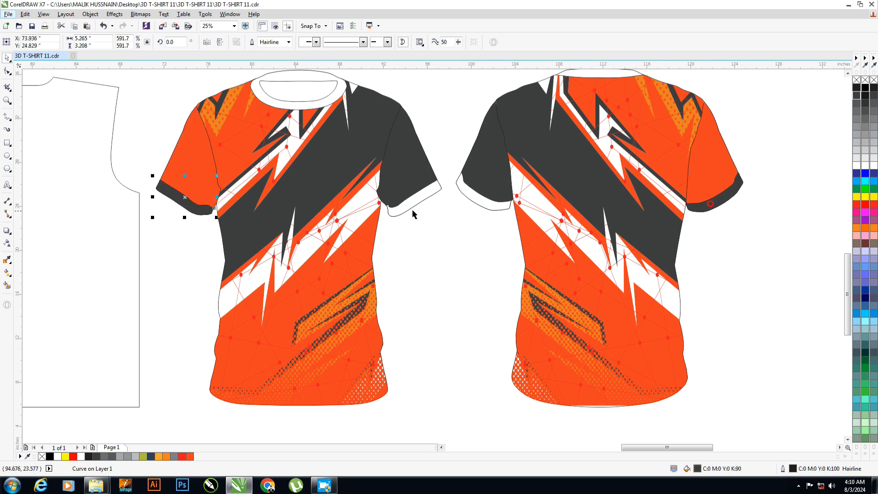
pyautogui.keyDown('shift'); pyautogui.click(469, 199); pyautogui.keyUp('shift')
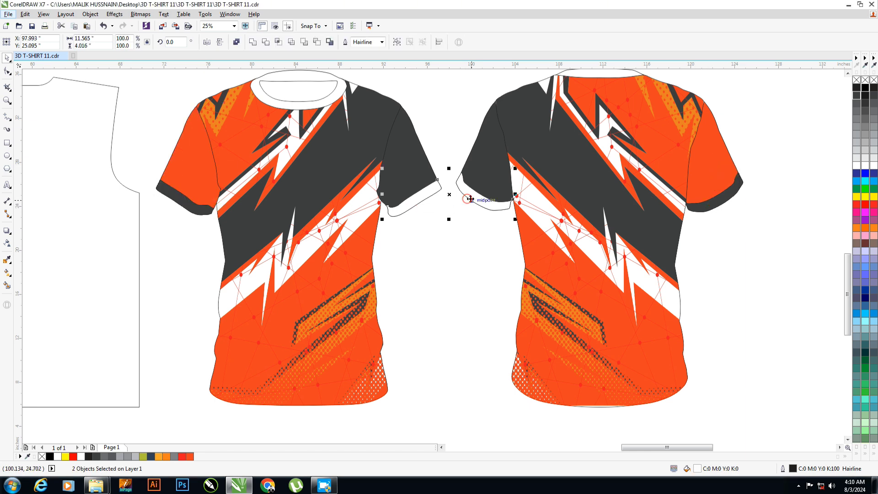
pyautogui.click(190, 457)
pyautogui.click(456, 295)
# Colour both shirts' collars dark grey
pyautogui.click(323, 81)
pyautogui.keyDown('shift'); pyautogui.click(573, 73); pyautogui.keyUp('shift')
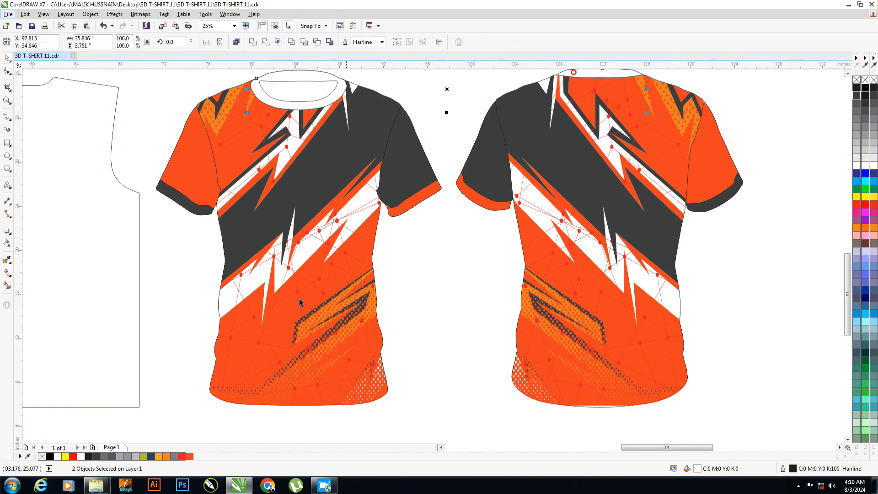
pyautogui.click(857, 97)
# Remove the outlines from both finished shirts
pyautogui.scroll(-2, 613, 121)
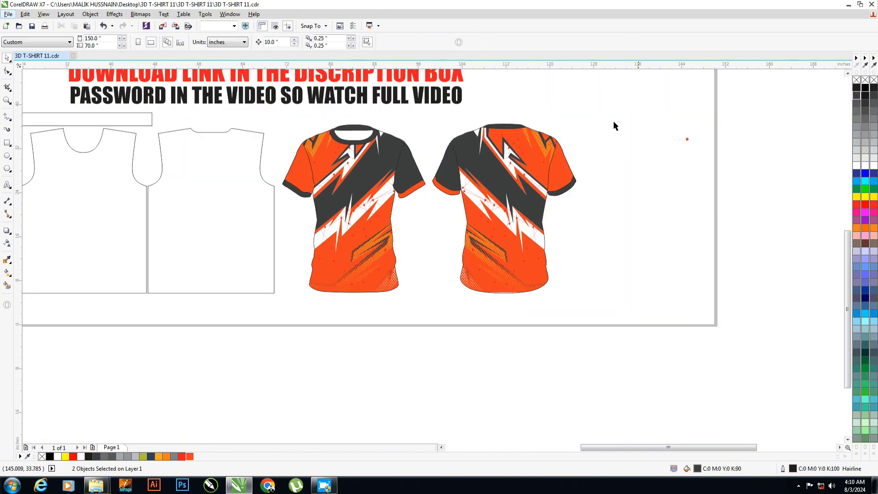
pyautogui.moveTo(627, 103); pyautogui.dragTo(273, 342)
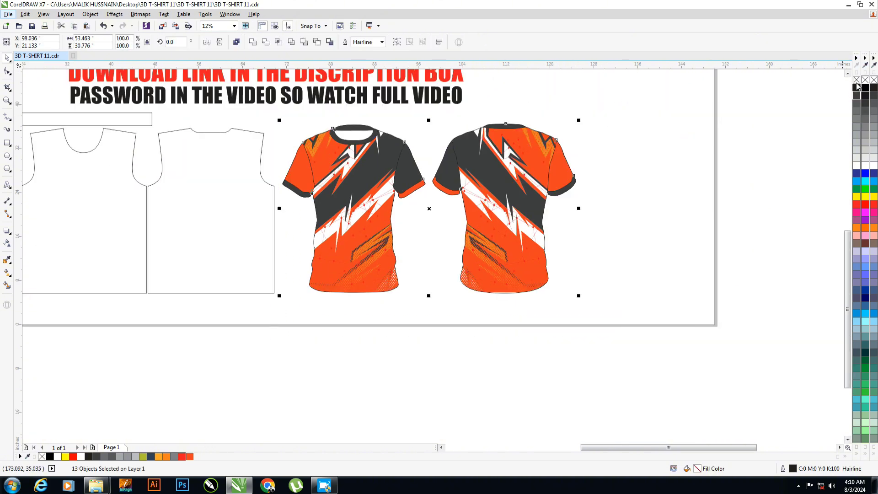
pyautogui.rightClick(856, 81)
pyautogui.scroll(2, 426, 228)
pyautogui.click(446, 272)
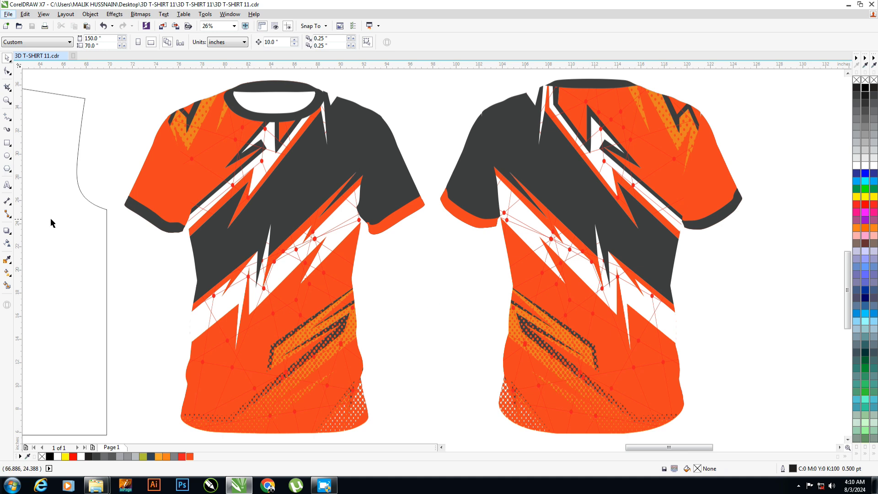
pyautogui.click(211, 195)
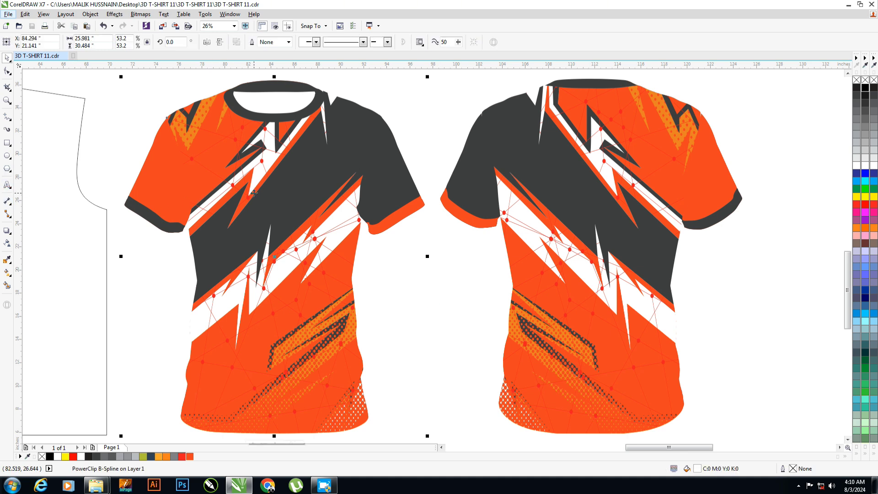
pyautogui.hotkey('ctrl', 'z')
pyautogui.hotkey('ctrl', 'z')
# Place a text cursor on the front shirt's chest using the Athletic font
pyautogui.click(7, 187)
pyautogui.click(271, 190)
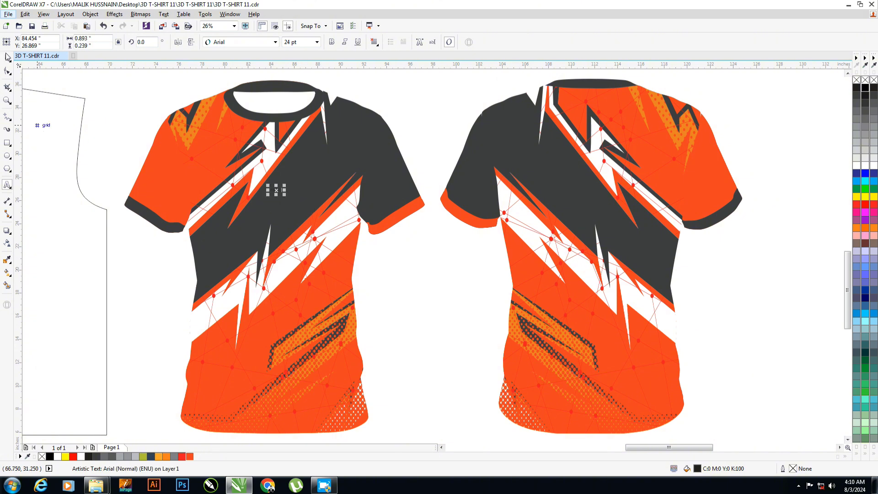
pyautogui.click(275, 42)
pyautogui.click(238, 67)
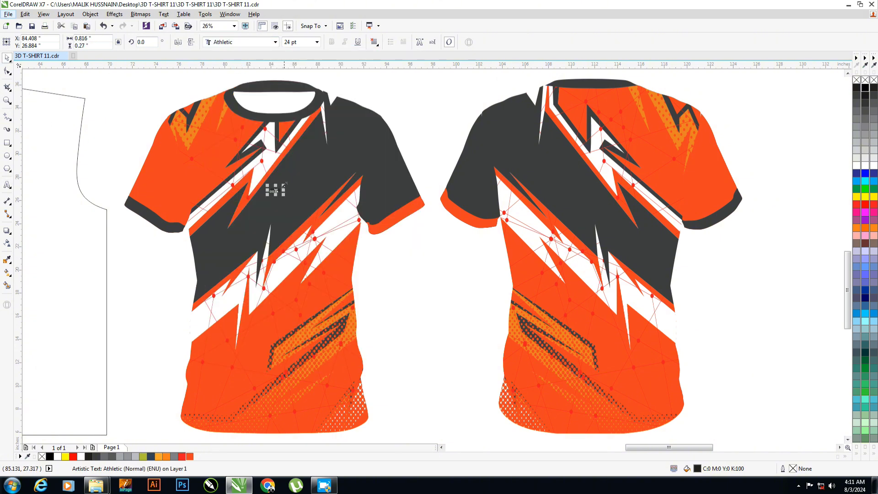
# Type TEAM on the front shirt and fill the lettering white
pyautogui.write('TEAM')
pyautogui.keyDown('shift'); pyautogui.click(283, 269); pyautogui.keyUp('shift')
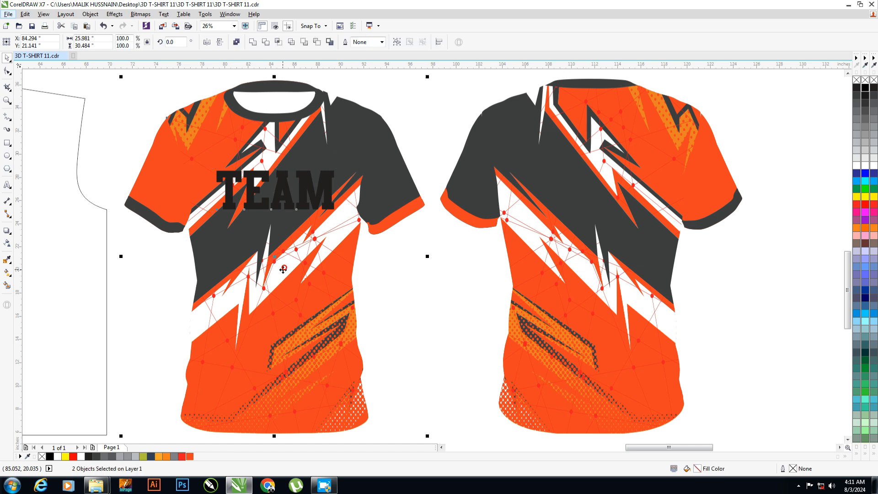
pyautogui.click(396, 300)
pyautogui.click(322, 199)
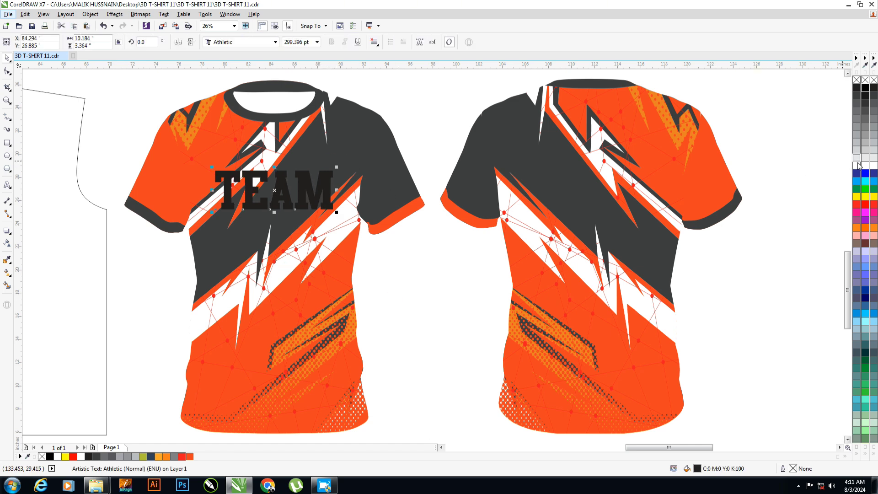
pyautogui.click(857, 166)
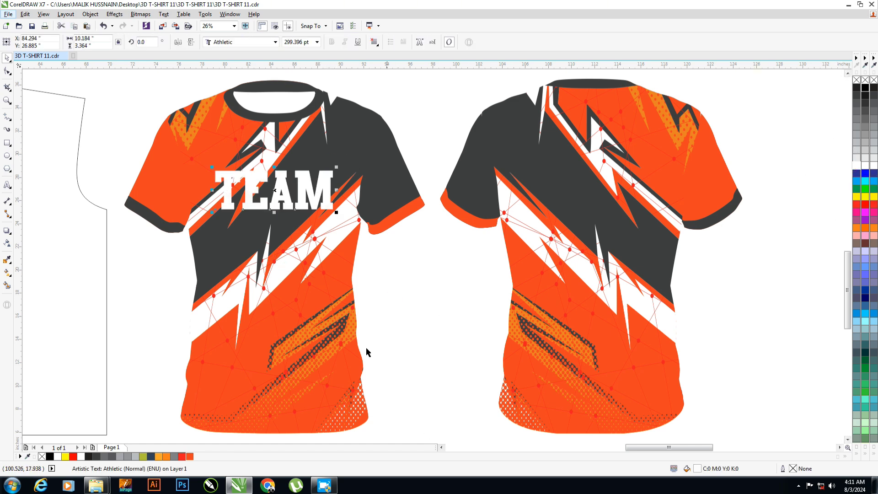
# Give the TEAM text an orange 20 pt outline
pyautogui.rightClick(191, 456)
pyautogui.press('F12')
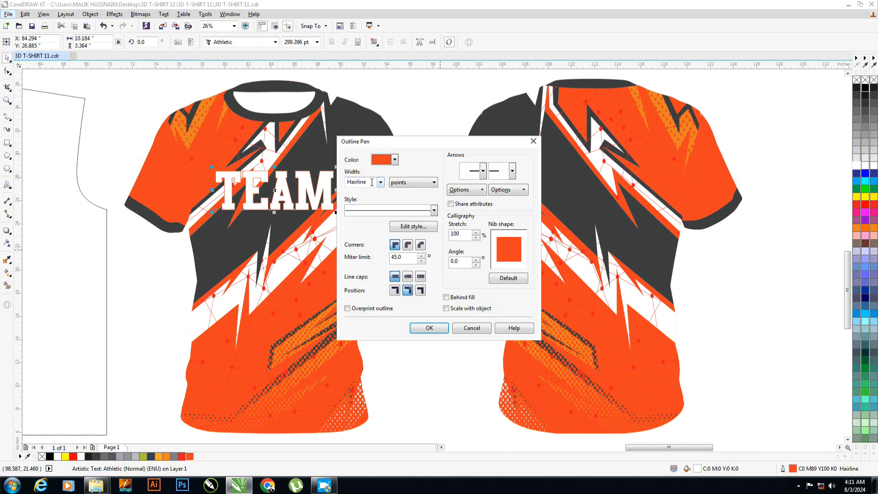
pyautogui.write('0')
pyautogui.press('Return')
pyautogui.press('F12')
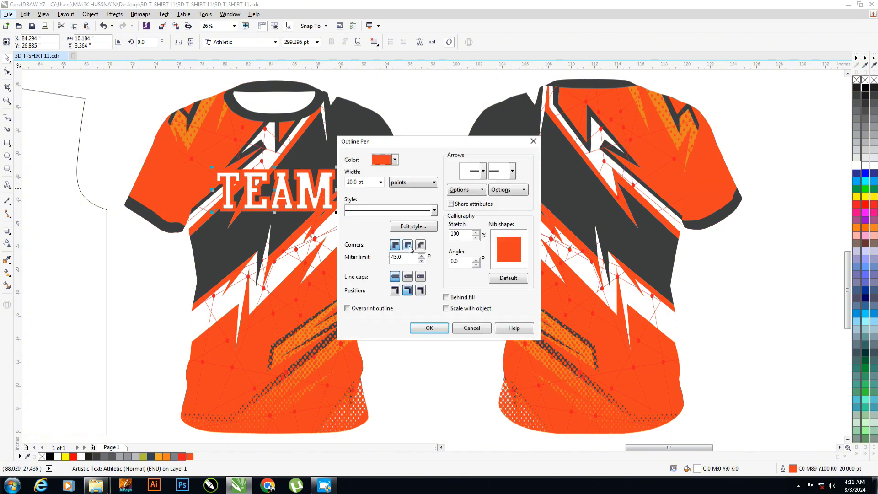
pyautogui.click(429, 328)
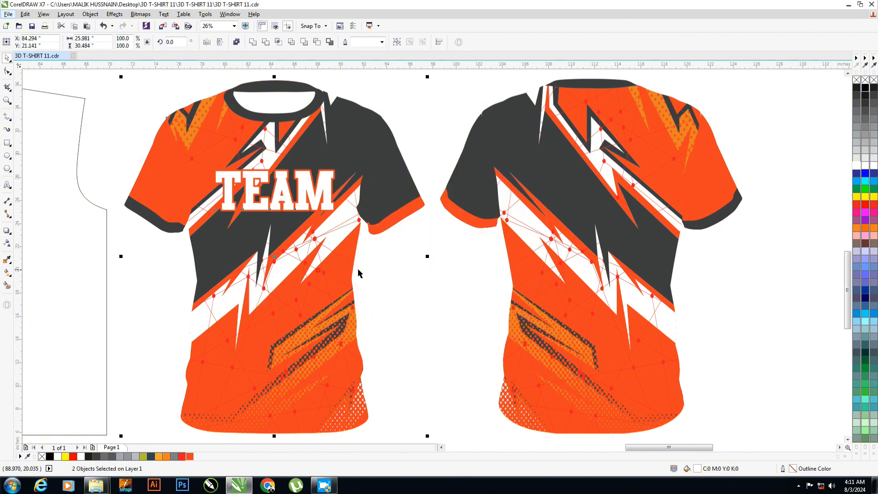
pyautogui.moveTo(334, 187); pyautogui.dragTo(330, 178)
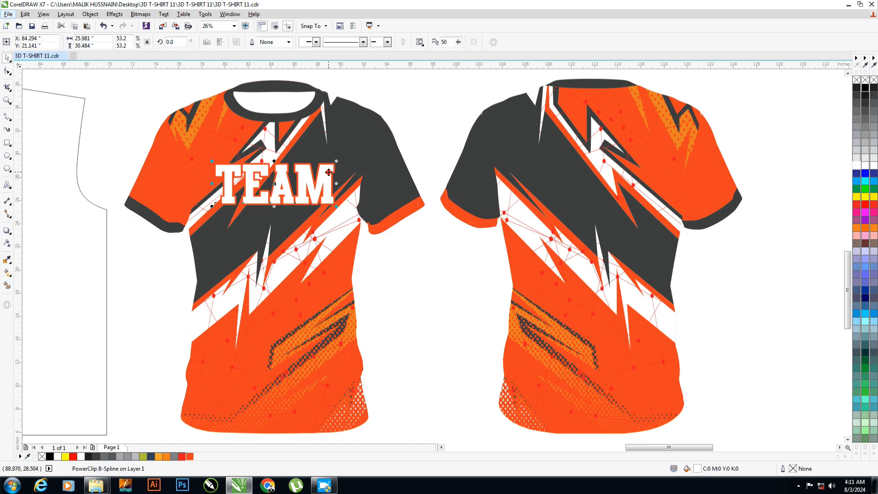
# Retype the copied text as PLAYER, then shrink it and raise it on the upper back
pyautogui.doubleClick(604, 186)
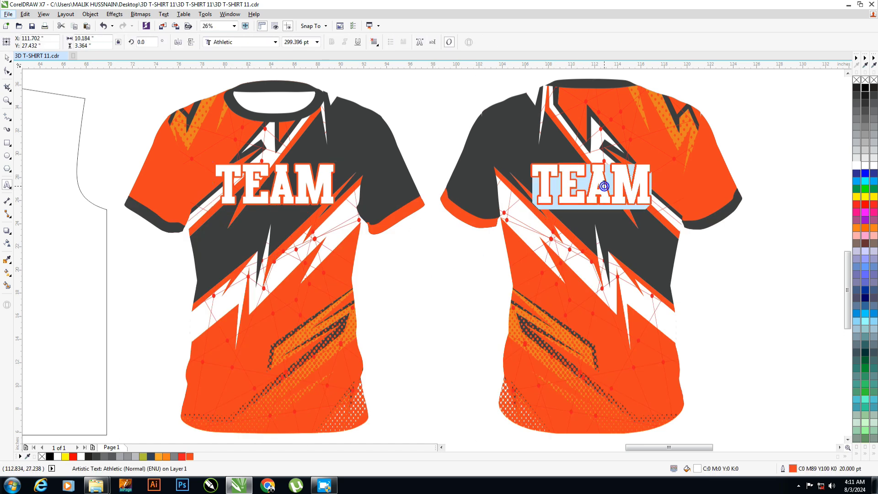
pyautogui.write('PLAYER')
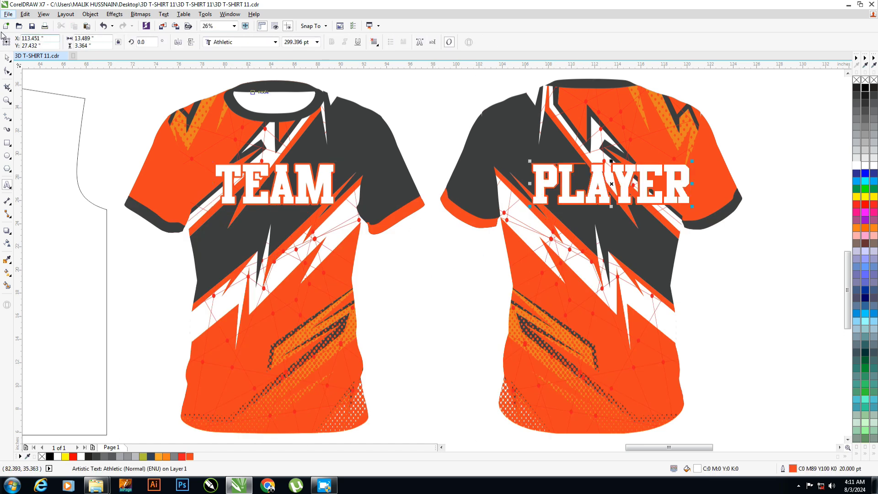
pyautogui.hotkey('ctrl', 'space')
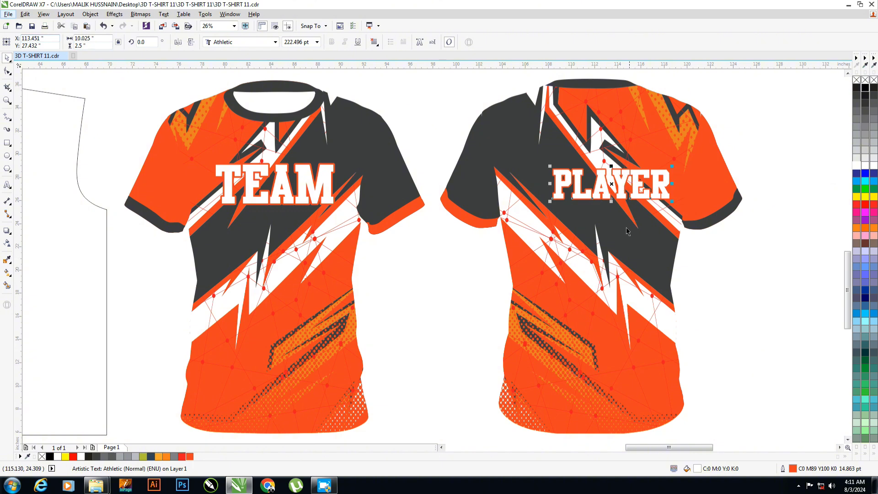
pyautogui.moveTo(693, 160)
pyautogui.mouseDown()
pyautogui.moveTo(650, 173)
pyautogui.moveTo(648, 146)
pyautogui.mouseUp()
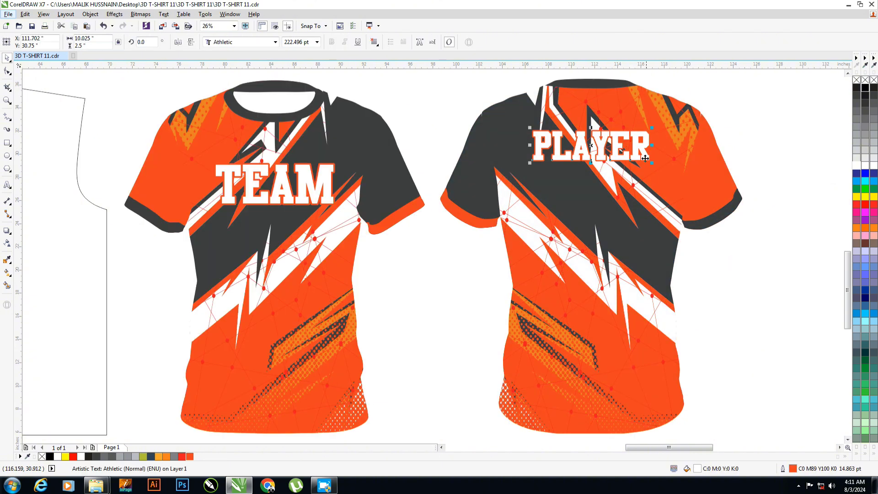
pyautogui.press('F8')
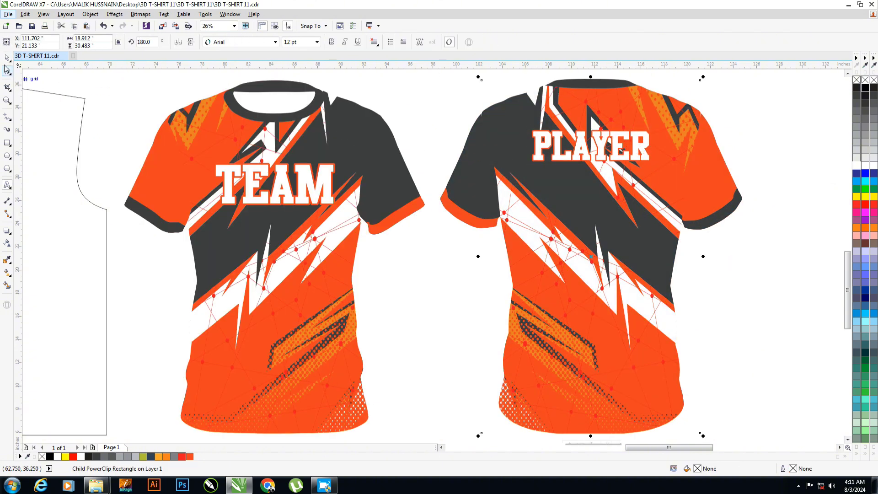
# Duplicate PLAYER downward as a 7 in tall 99 centred on the back
pyautogui.click(8, 58)
pyautogui.keyDown('ctrl'); pyautogui.click(631, 179); pyautogui.keyUp('ctrl')
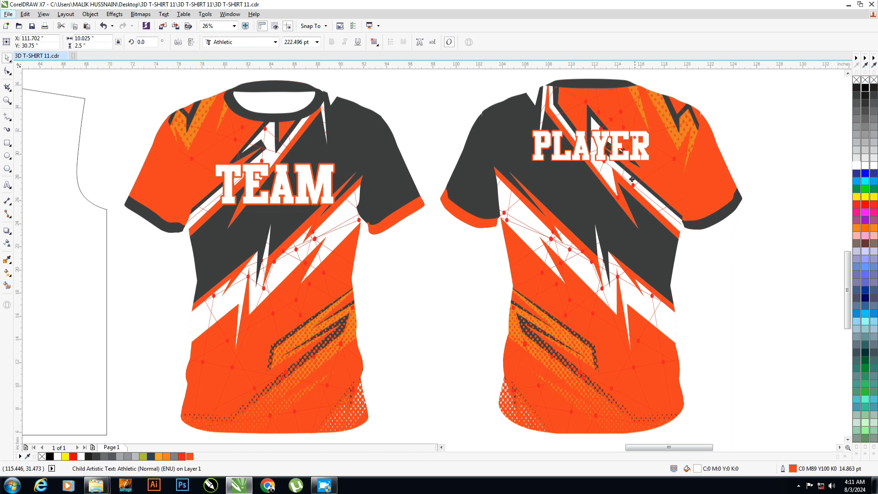
pyautogui.moveTo(631, 179); pyautogui.dragTo(632, 259)
pyautogui.press('F8')
pyautogui.hotkey('ctrl', 'a')
pyautogui.write('30')
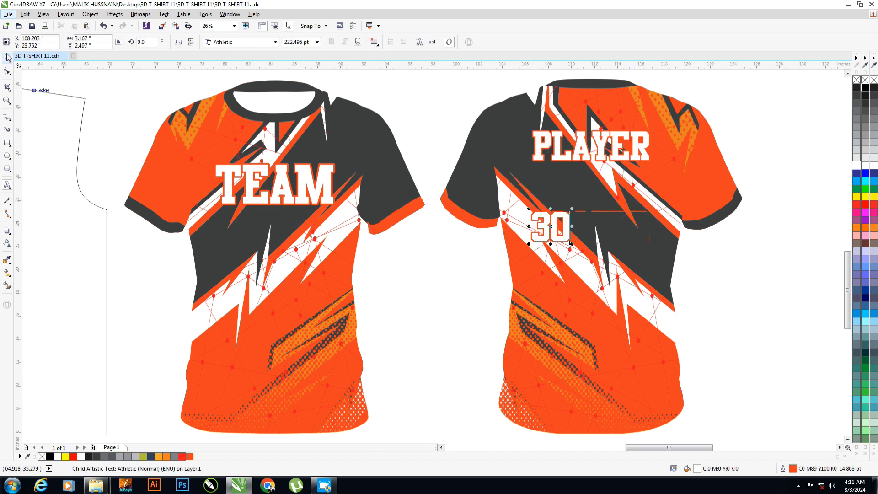
pyautogui.hotkey('ctrl', 'a')
pyautogui.write('99')
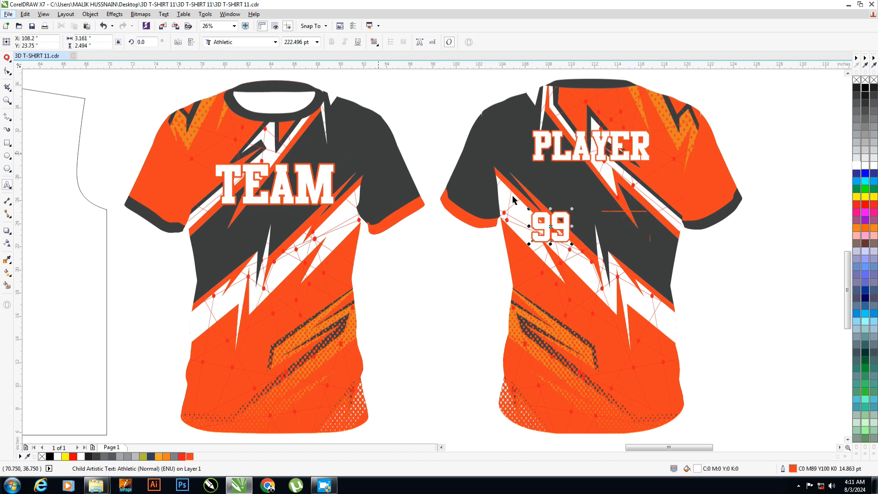
pyautogui.moveTo(550, 227); pyautogui.dragTo(591, 227)
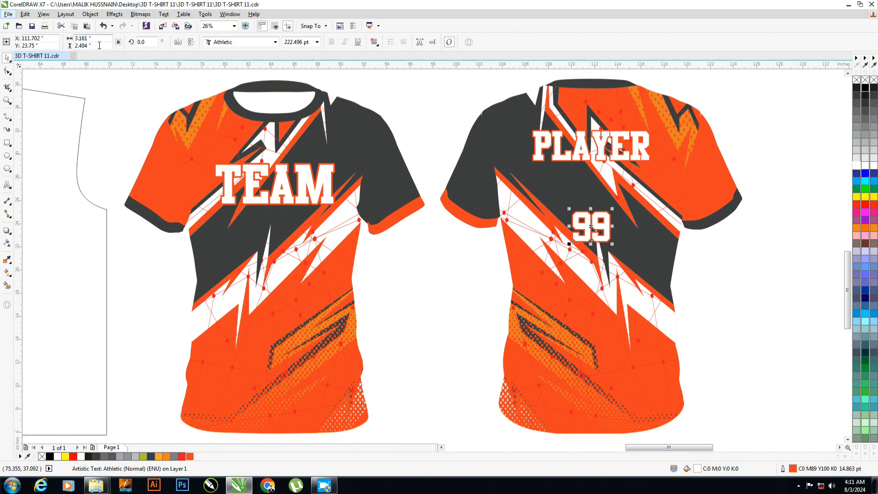
pyautogui.write('7')
pyautogui.press('Return')
# Nudge the 99 up and give it a 30 pt outline
pyautogui.moveTo(632, 189); pyautogui.dragTo(632, 178)
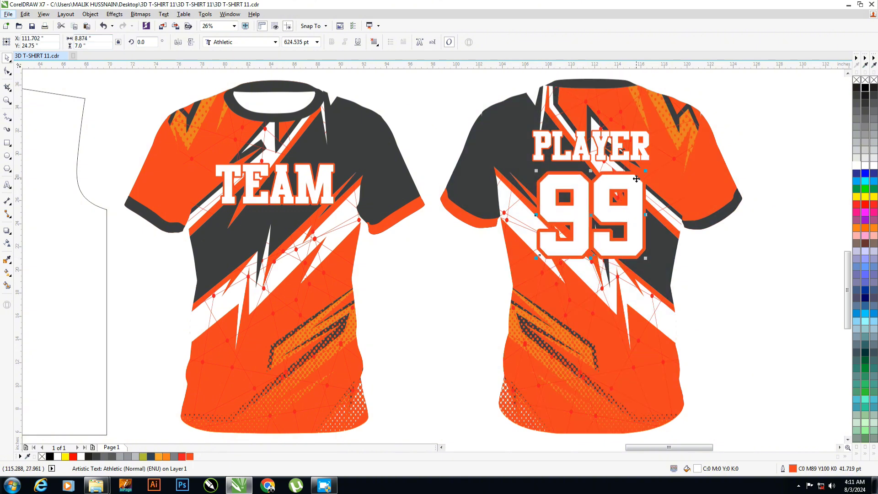
pyautogui.press('F12')
pyautogui.write('30')
pyautogui.press('Return')
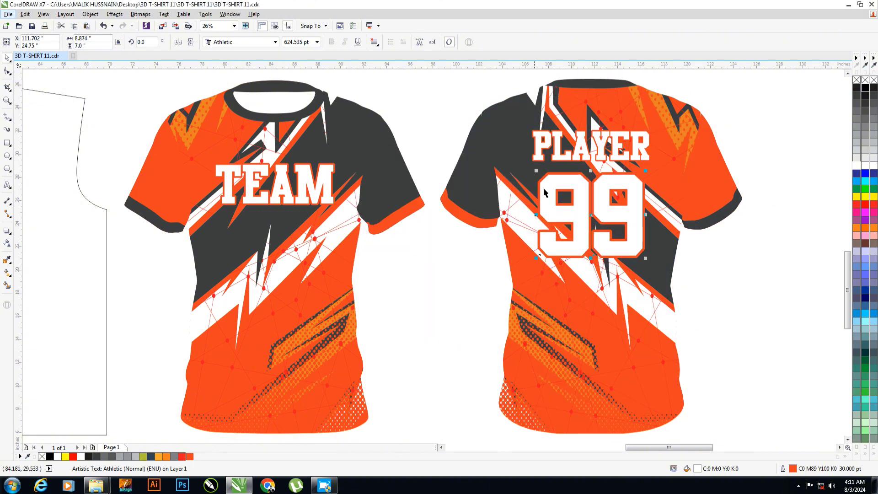
# Set the PLAYER text height to 2.2 in
pyautogui.keyDown('ctrl'); pyautogui.click(594, 147); pyautogui.keyUp('ctrl')
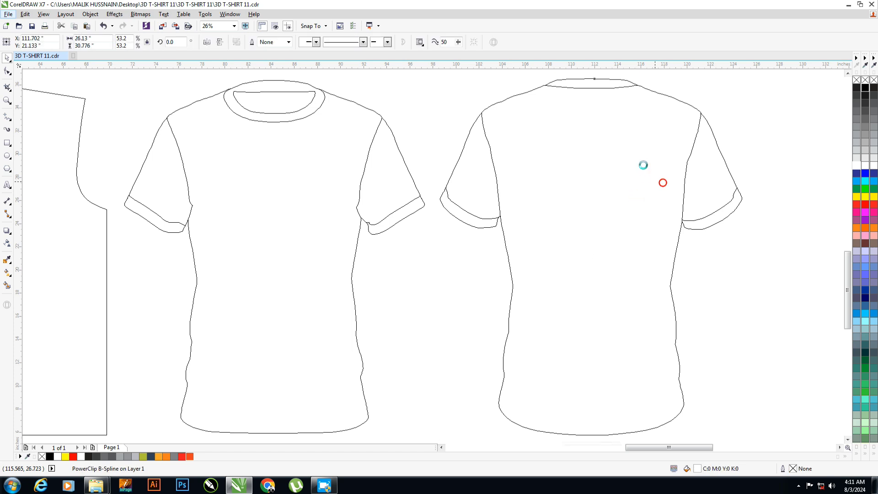
pyautogui.write('2.')
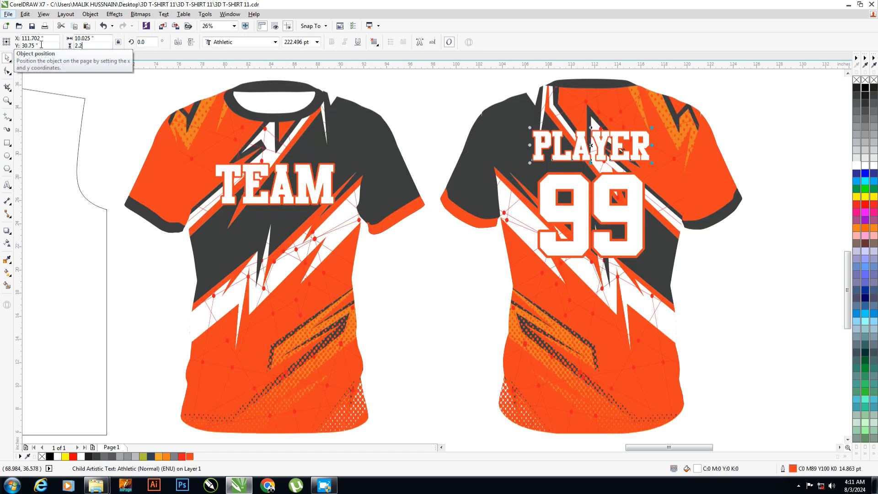
pyautogui.press('Return')
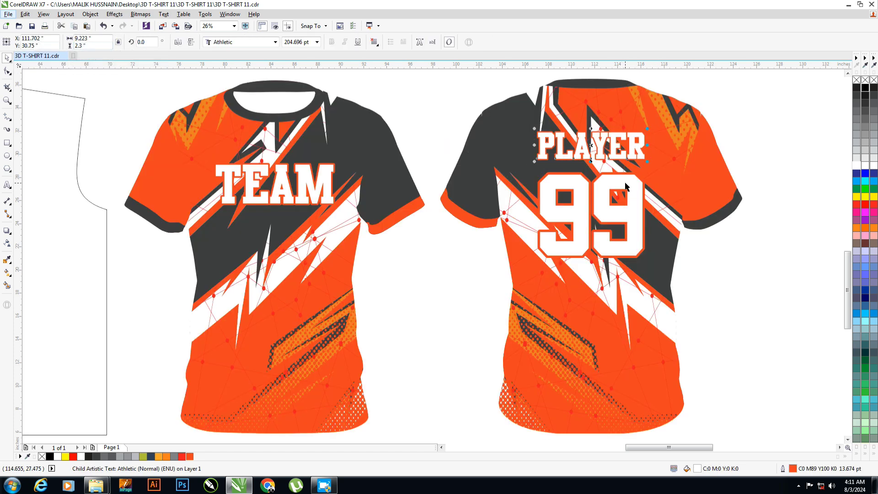
pyautogui.click(727, 275)
pyautogui.scroll(-3, 656, 123)
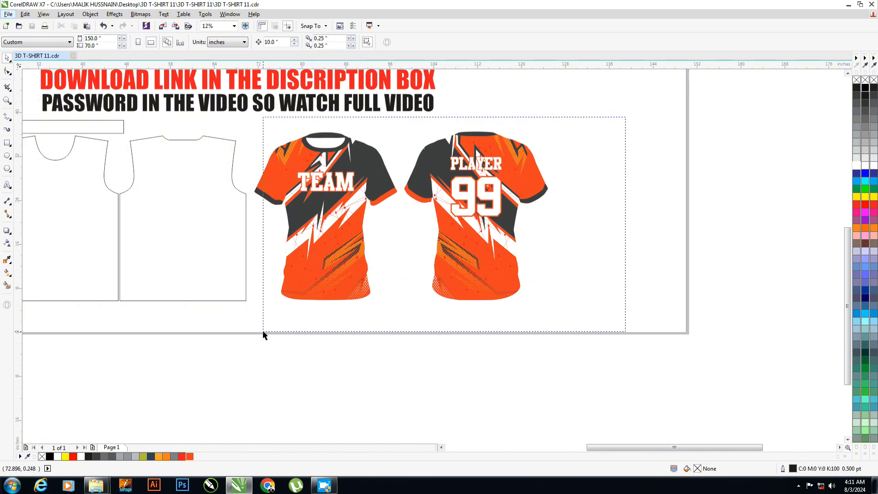
# Import the FRONT VIEW and BACK VIEW mockup images into the drawing
pyautogui.moveTo(627, 114); pyautogui.dragTo(265, 333)
pyautogui.hotkey('shift', 'F2')
pyautogui.press('Escape')
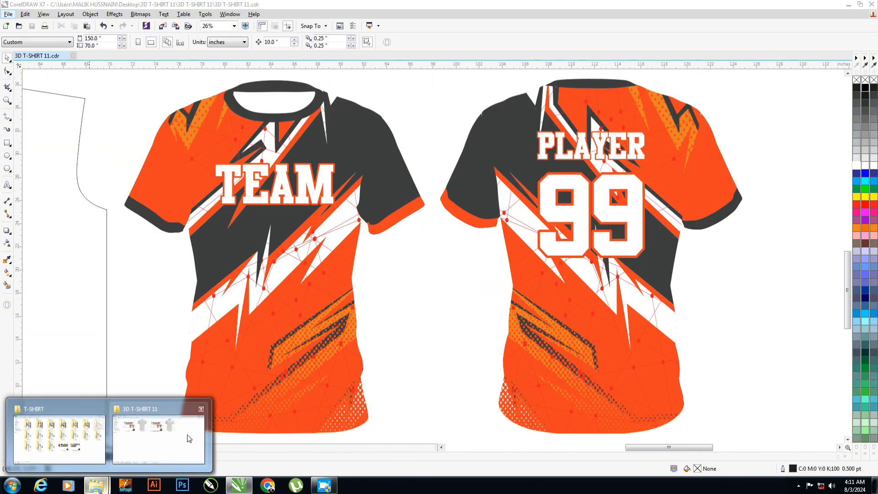
pyautogui.click(186, 437)
pyautogui.click(529, 155)
pyautogui.keyDown('ctrl'); pyautogui.click(284, 133); pyautogui.keyUp('ctrl')
pyautogui.moveTo(517, 129); pyautogui.dragTo(386, 292)
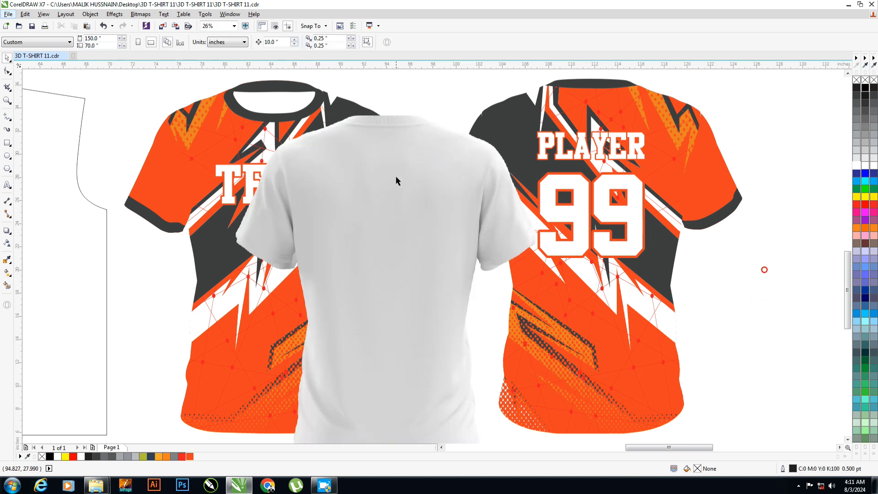
pyautogui.click(796, 314)
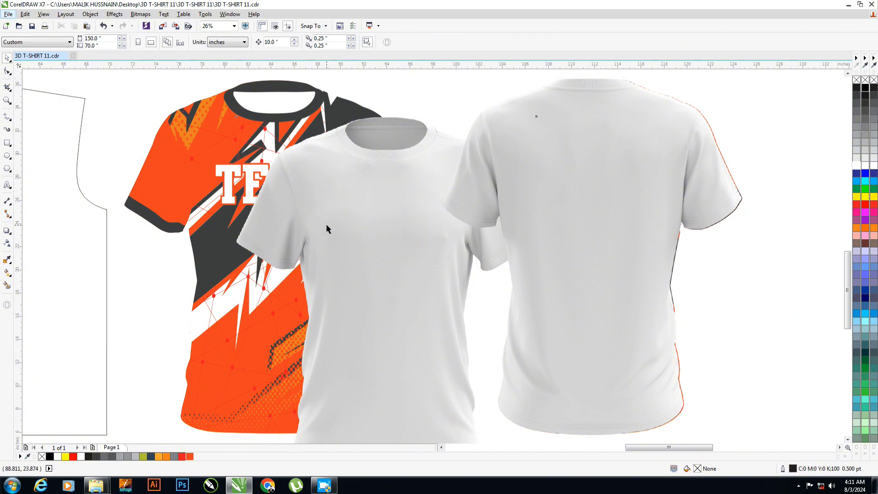
# Position the white front T-shirt mockup over the front jersey design
pyautogui.click(300, 198)
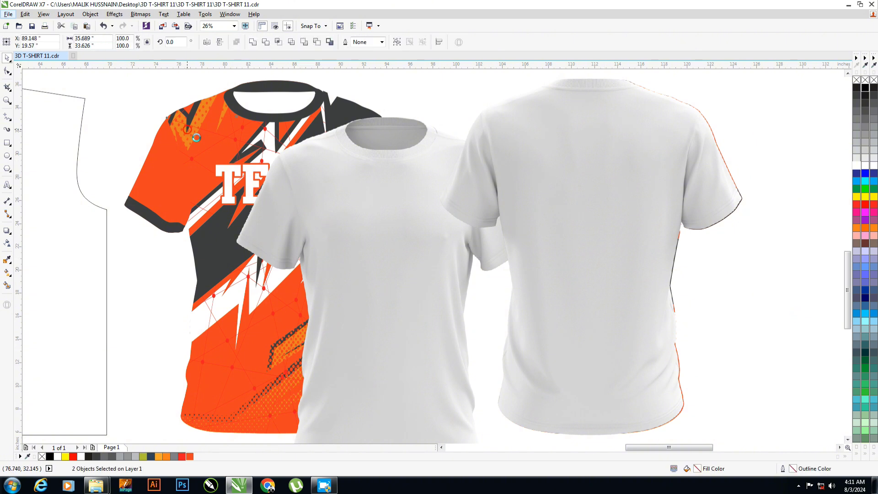
pyautogui.moveTo(301, 198); pyautogui.dragTo(178, 198)
pyautogui.press('F3')
pyautogui.click(359, 177)
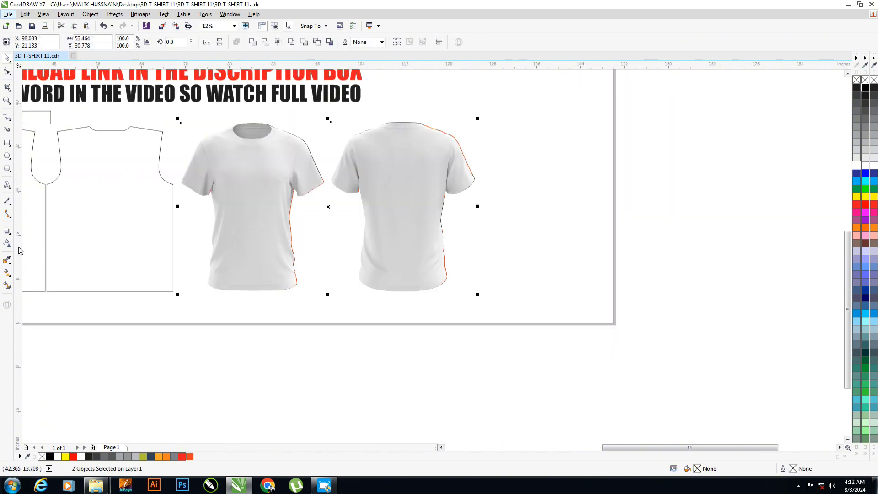
# Set both white mockups to Multiply merge mode with the Transparency tool
pyautogui.click(7, 242)
pyautogui.click(105, 41)
pyautogui.click(91, 70)
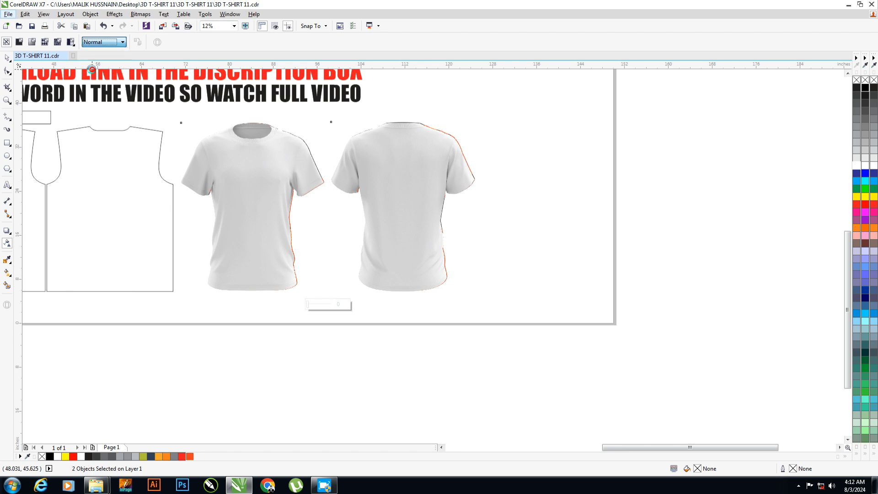
pyautogui.press('space')
pyautogui.moveTo(544, 108); pyautogui.dragTo(163, 337)
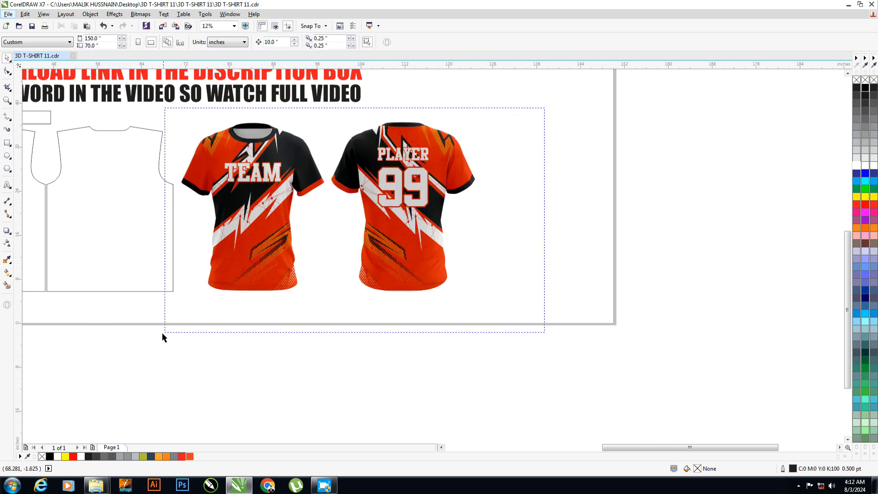
pyautogui.hotkey('shift', 'F2')
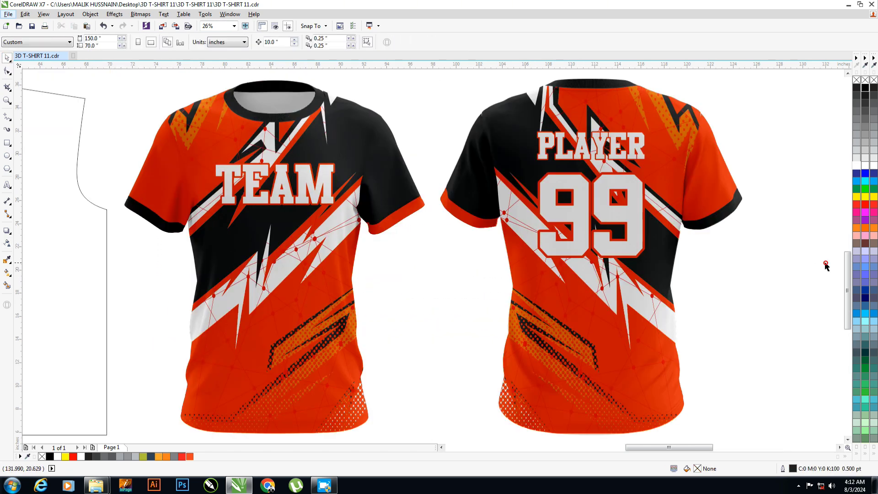
pyautogui.hotkey('shift', 'F4')
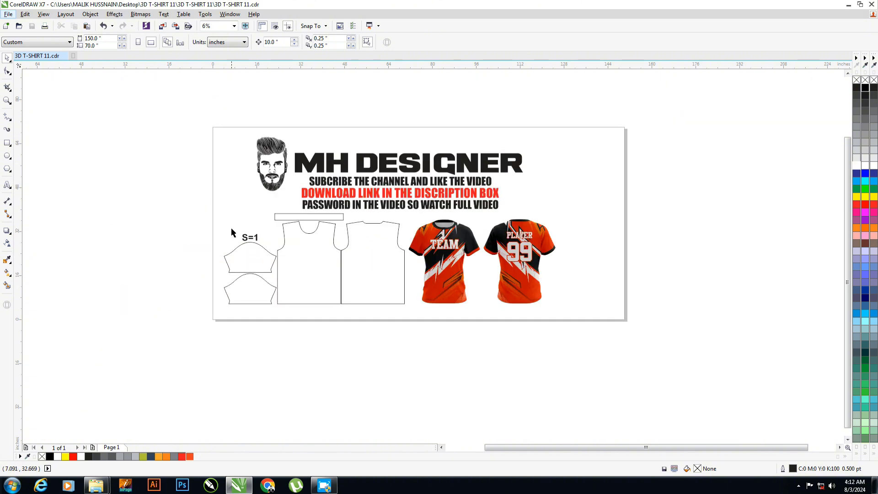
# Paste a copy of the front pattern and move it over the flat front panel piece
pyautogui.scroll(2, 356, 260)
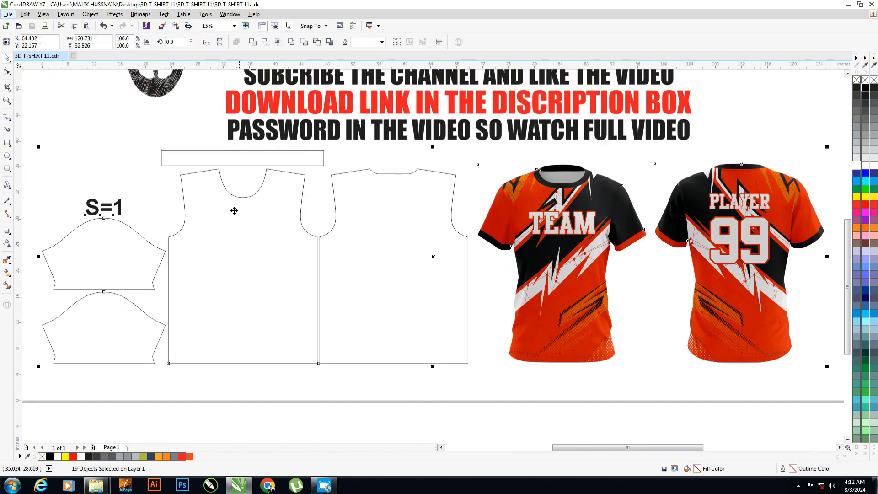
pyautogui.click(538, 270)
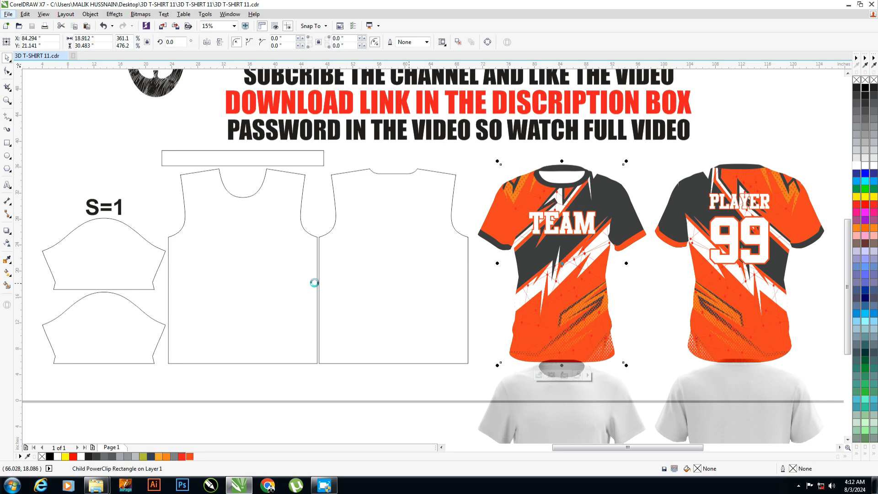
pyautogui.hotkey('ctrl', 'v')
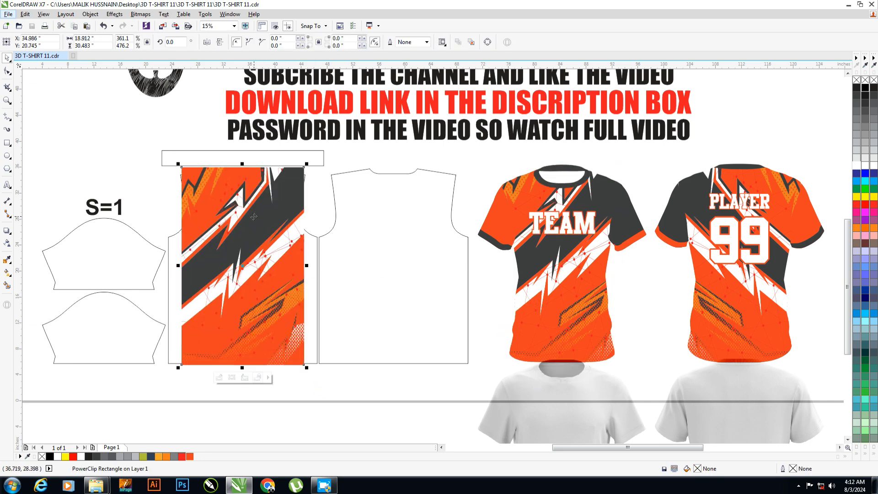
pyautogui.hotkey('ctrl', 'F6')
pyautogui.scroll(-1, 253, 216)
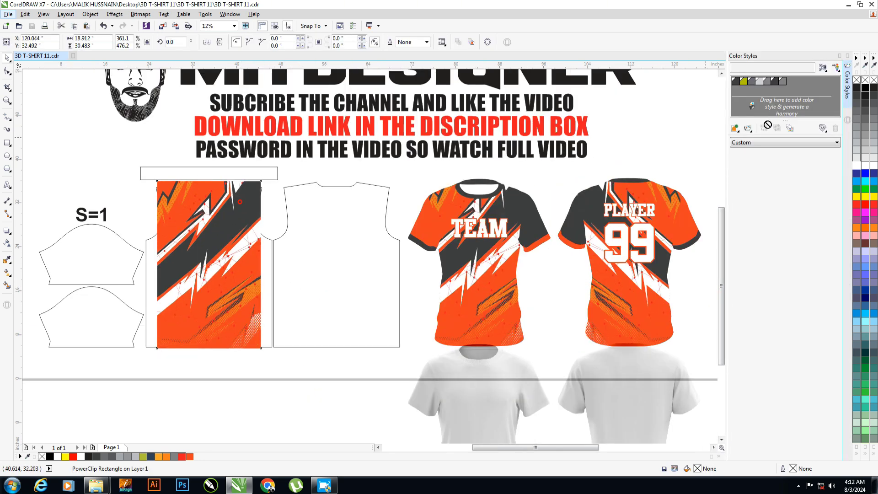
pyautogui.moveTo(265, 198); pyautogui.dragTo(290, 260)
# Change the pattern's dark grey colour style to black
pyautogui.click(736, 82)
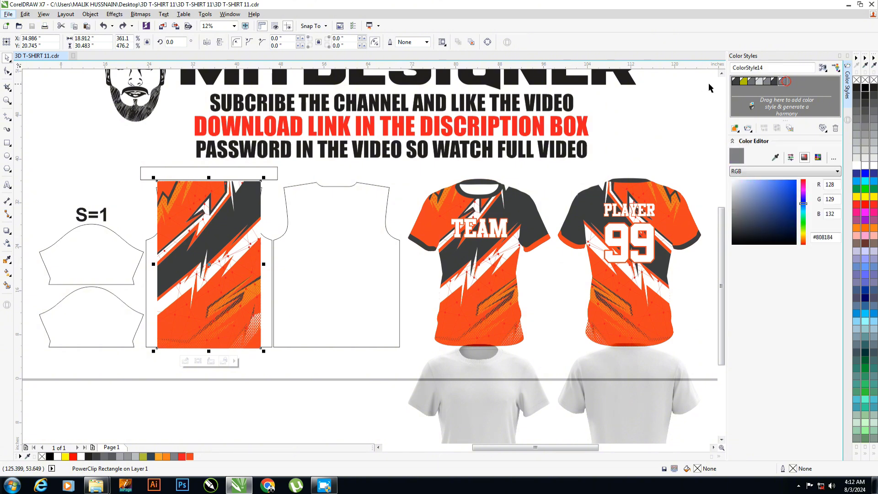
pyautogui.press('Delete')
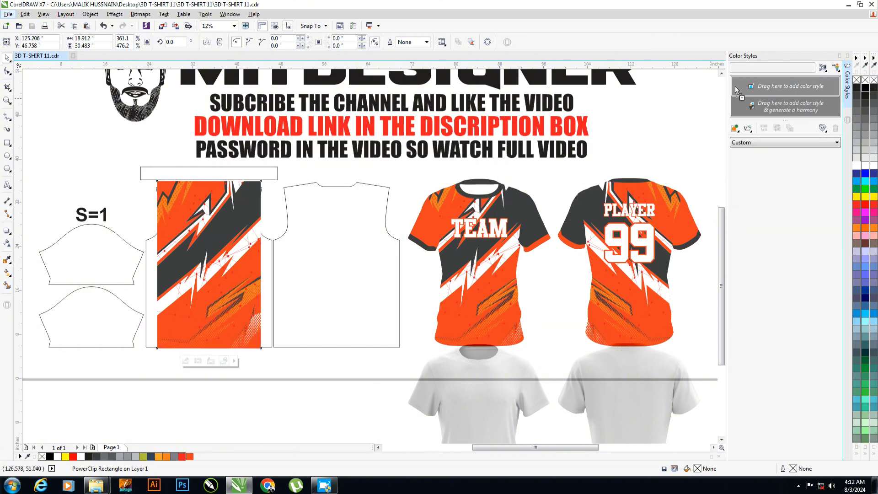
pyautogui.moveTo(738, 88); pyautogui.dragTo(740, 87)
pyautogui.click(736, 81)
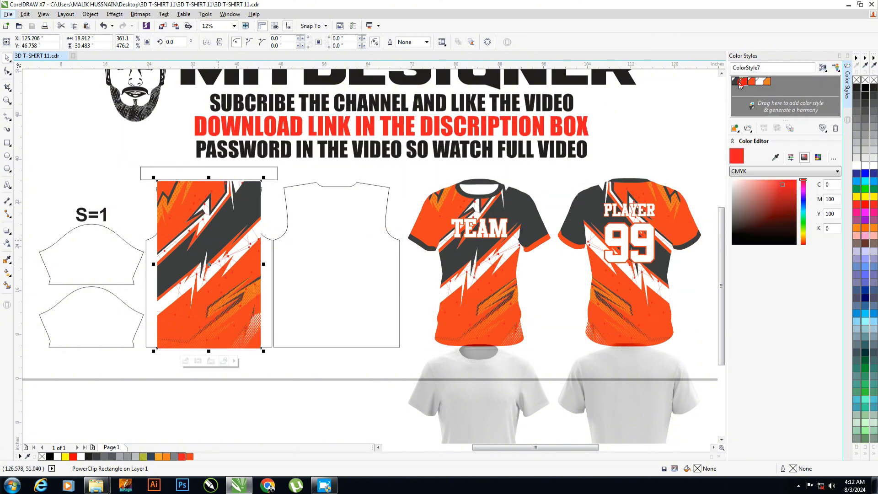
pyautogui.click(864, 88)
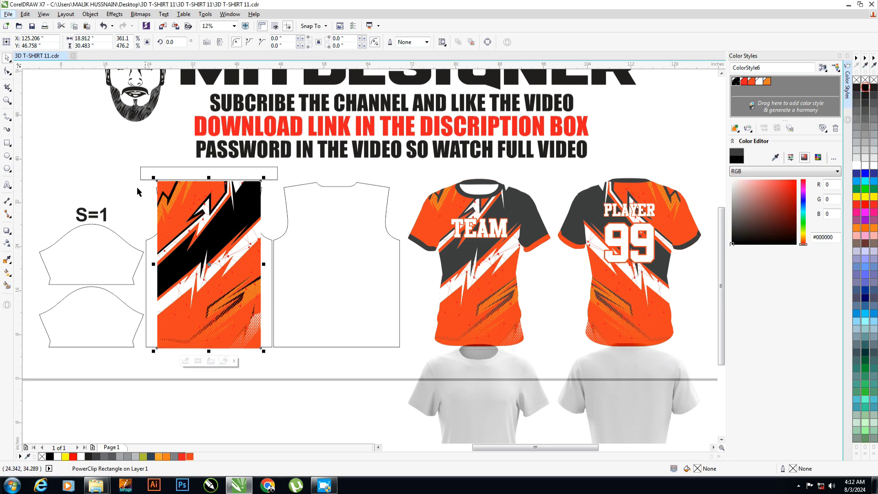
pyautogui.click(99, 181)
# Size the pattern to 23 × 30 in and PowerClip it into the front shirt panel
pyautogui.click(186, 207)
pyautogui.press('Return')
pyautogui.write('0')
pyautogui.press('Return')
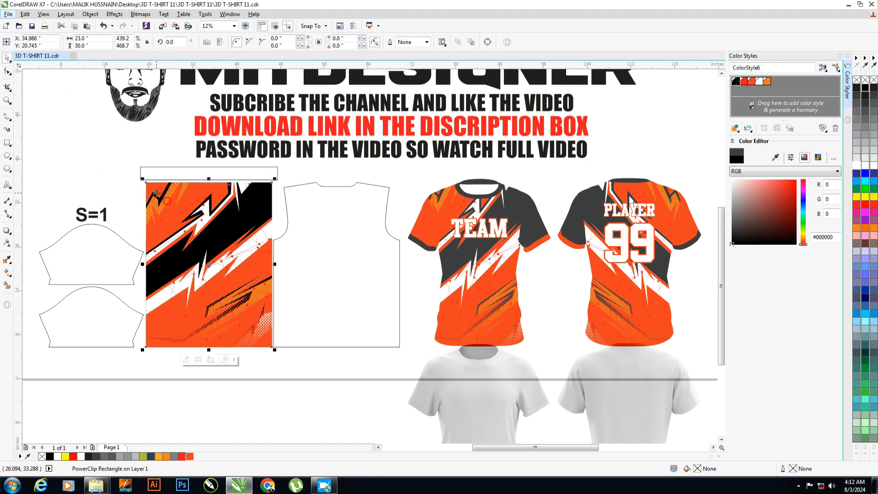
pyautogui.click(199, 230)
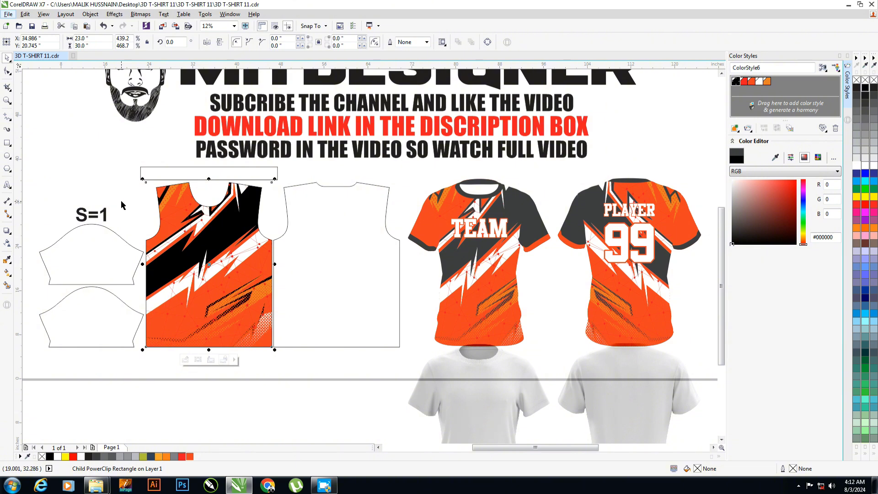
pyautogui.click(149, 250)
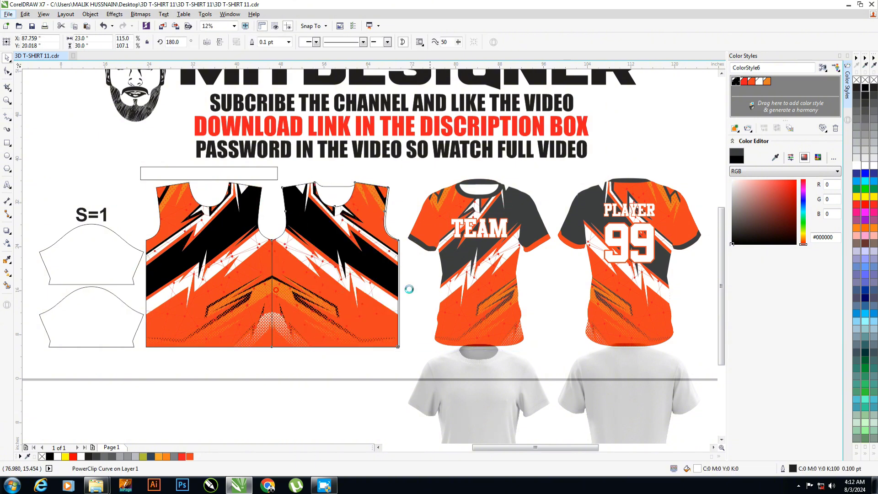
# Mirror-copy the pattern and place it inside the right shirt panel shape
pyautogui.moveTo(141, 264); pyautogui.dragTo(407, 264)
pyautogui.press('Delete')
pyautogui.click(317, 273)
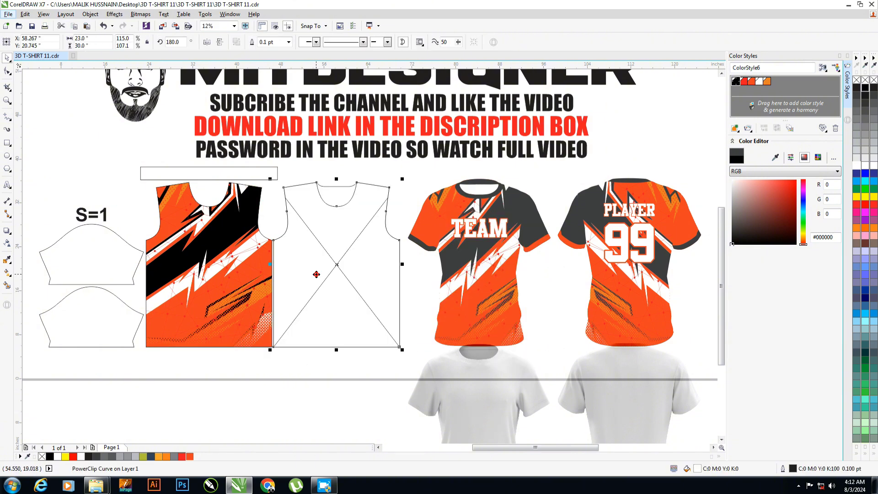
pyautogui.moveTo(316, 274); pyautogui.dragTo(315, 274)
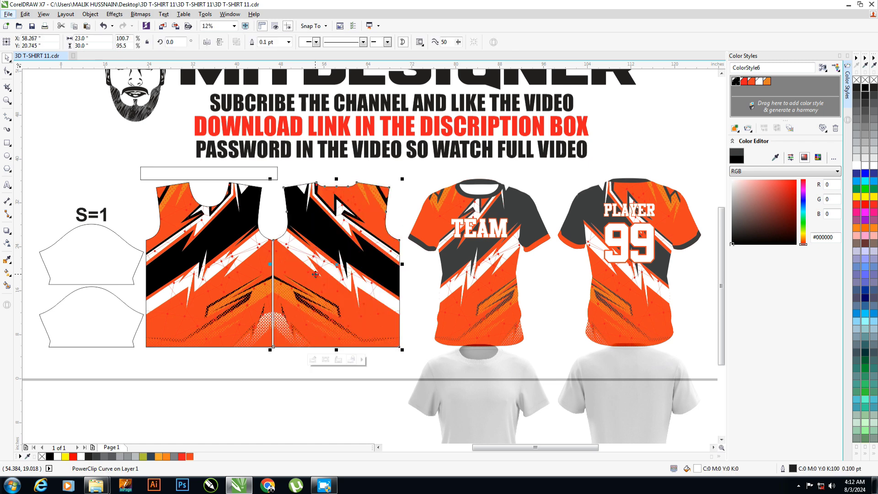
# Fill the upper sleeve orange and the lower sleeve black
pyautogui.click(176, 341)
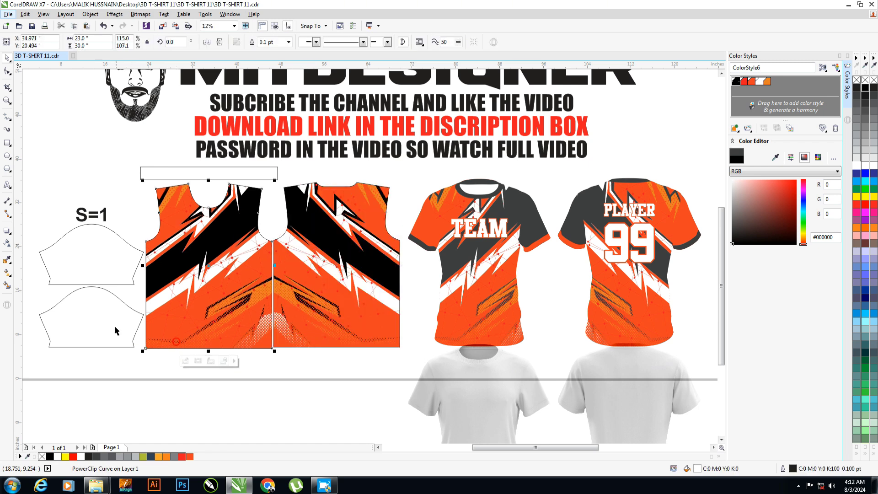
pyautogui.click(78, 385)
pyautogui.click(105, 255)
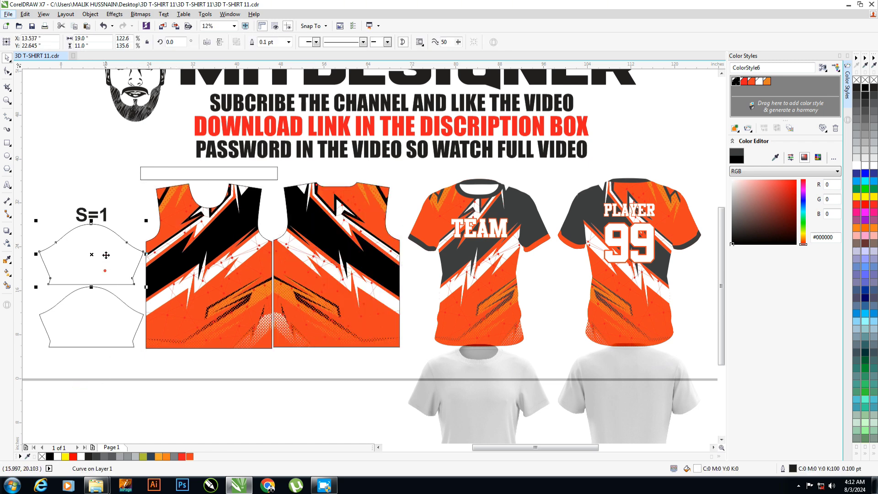
pyautogui.click(190, 456)
pyautogui.click(105, 320)
pyautogui.click(864, 87)
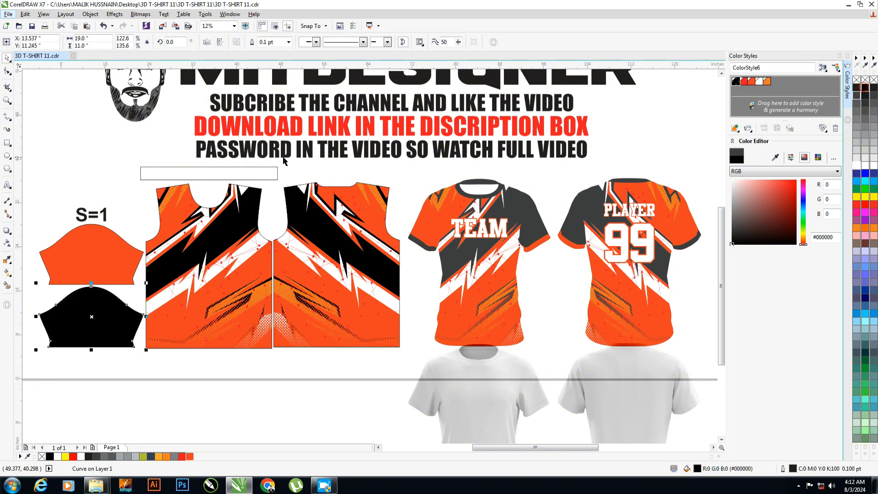
# Make a black strip 2 inches high with no outline, plus a duplicate
pyautogui.click(219, 174)
pyautogui.hotkey('ctrl', 'r')
pyautogui.moveTo(156, 174); pyautogui.dragTo(309, 179)
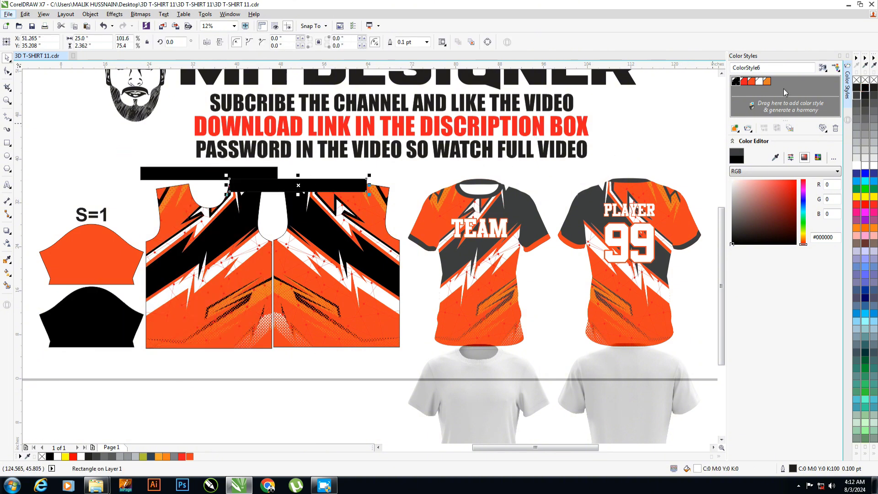
pyautogui.click(839, 57)
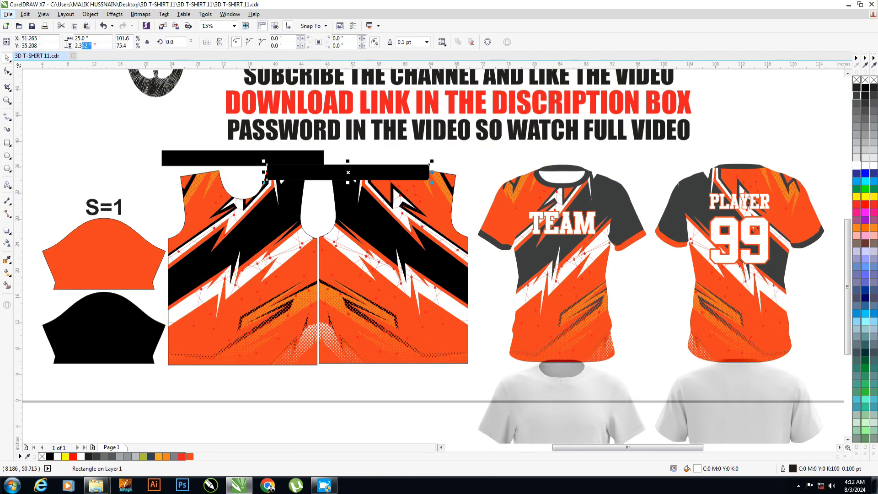
pyautogui.write('0')
pyautogui.press('Return')
pyautogui.rightClick(856, 81)
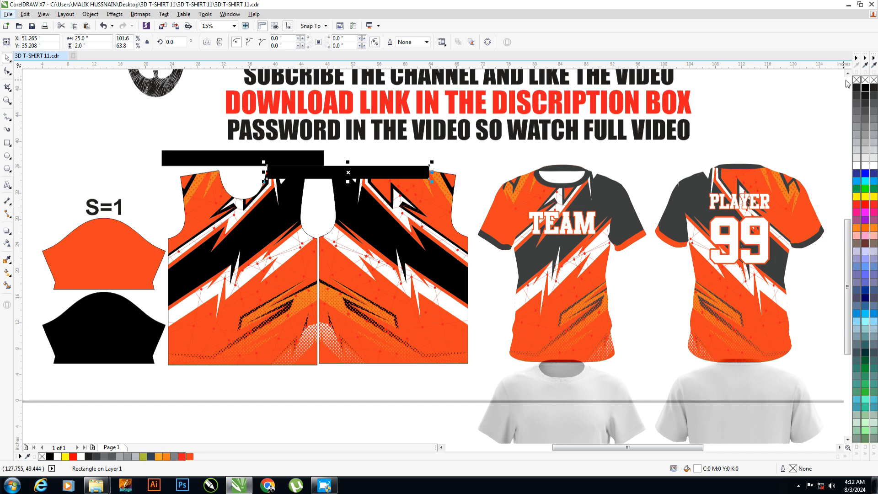
# Place the black strip at the upper sleeve hem and clip an orange strip into the lower sleeve
pyautogui.moveTo(366, 172); pyautogui.dragTo(122, 282)
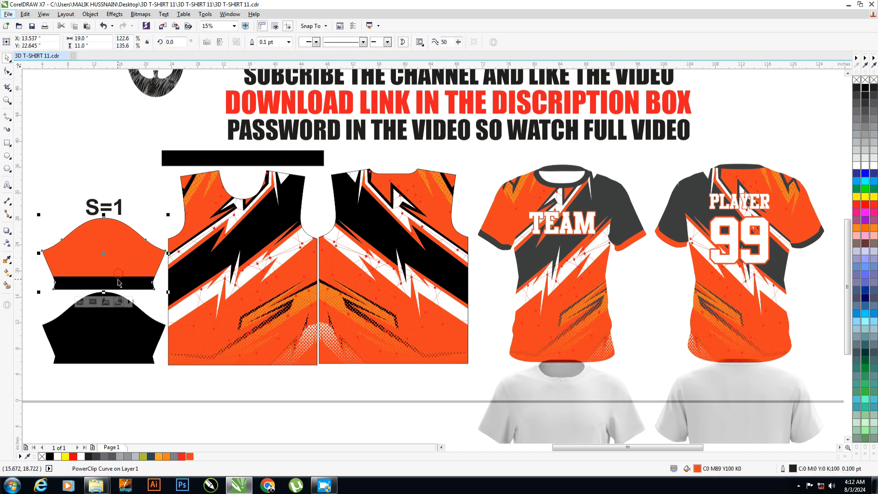
pyautogui.moveTo(116, 284); pyautogui.dragTo(116, 357)
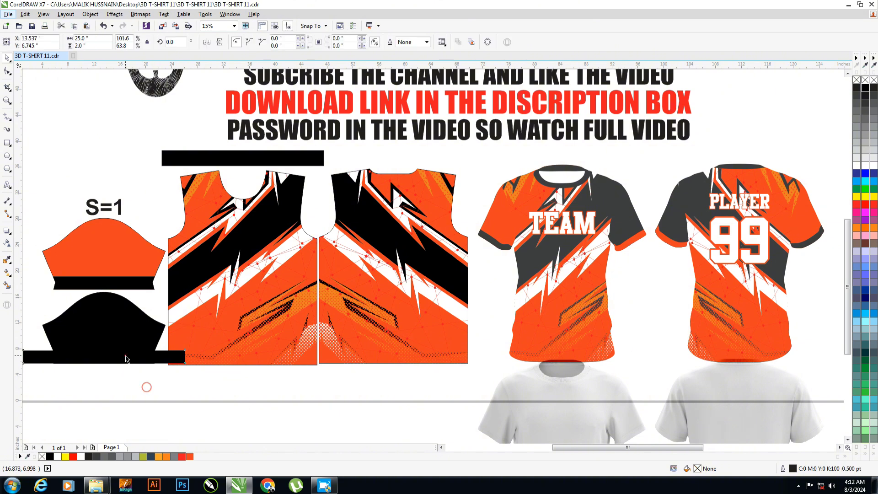
pyautogui.click(189, 456)
pyautogui.click(208, 395)
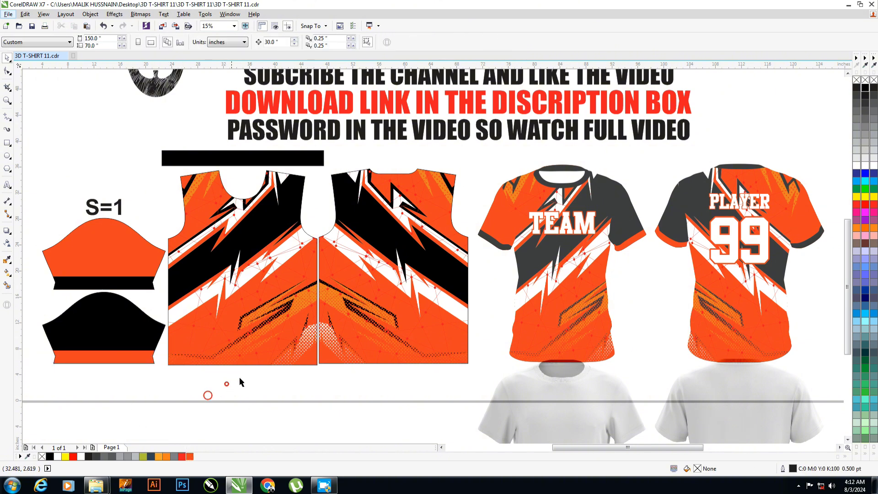
# Copy the TEAM lettering onto the flat front panel, checking it in wireframe view
pyautogui.moveTo(536, 221); pyautogui.dragTo(216, 221)
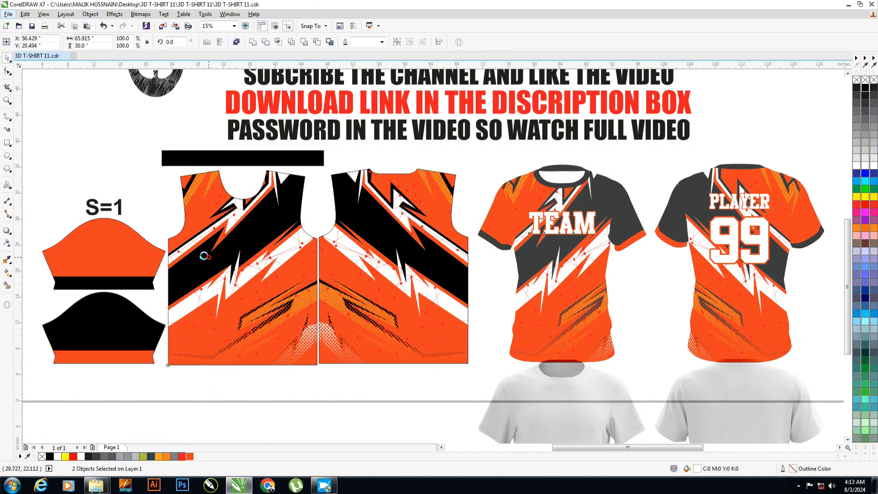
pyautogui.hotkey('shift', 'F9')
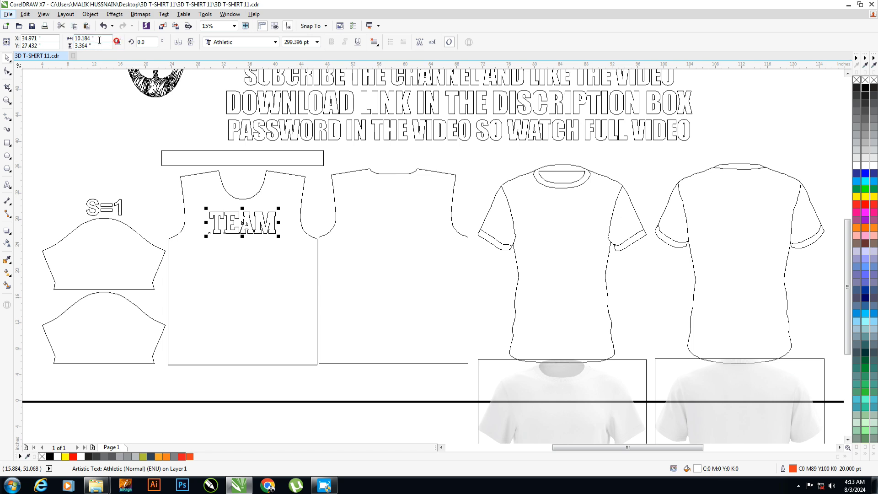
pyautogui.scroll(5, 241, 197)
pyautogui.click(275, 314)
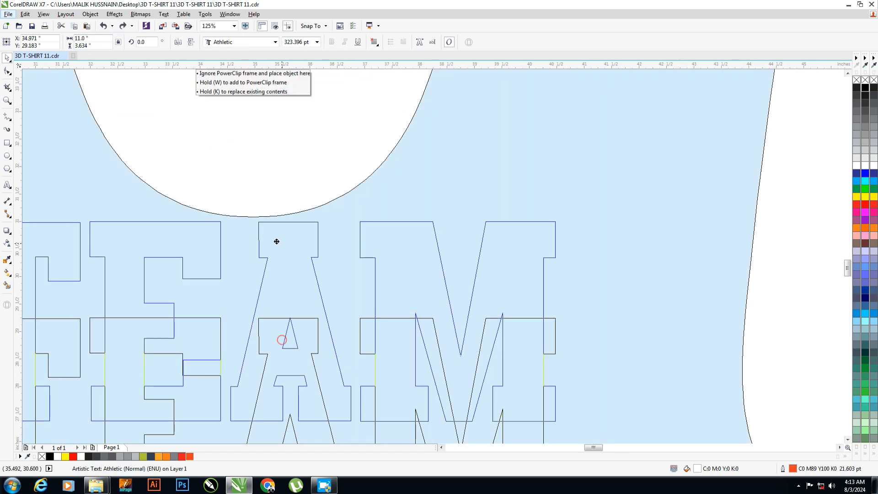
pyautogui.moveTo(281, 338); pyautogui.dragTo(273, 190)
pyautogui.hotkey('shift', 'F9')
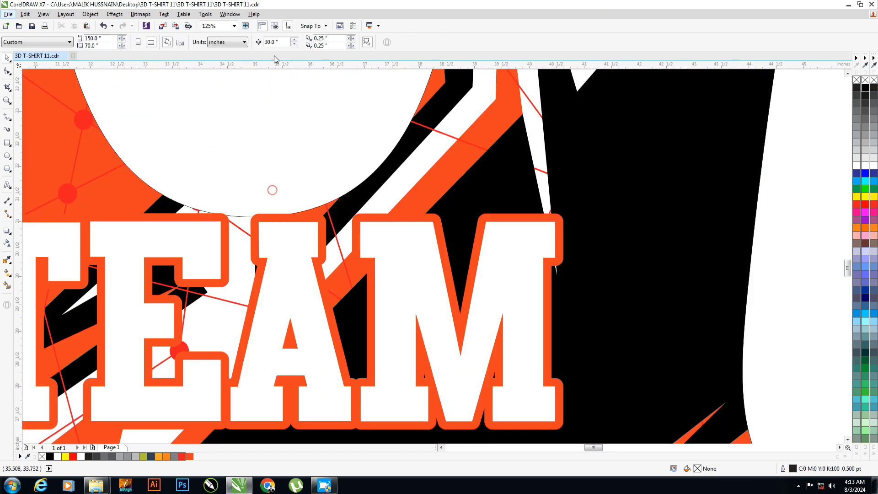
pyautogui.scroll(-5, 281, 162)
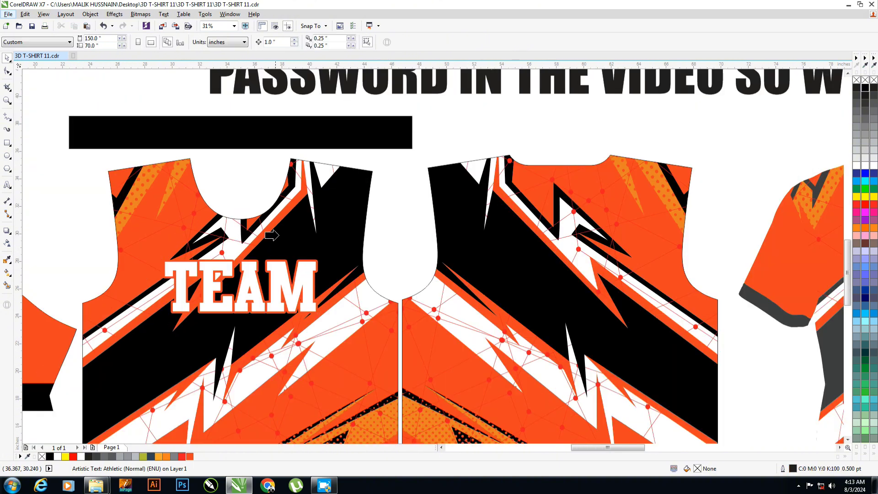
pyautogui.click(277, 267)
# Copy the PLAYER 99 lettering onto the flat back panel
pyautogui.scroll(-2, 433, 256)
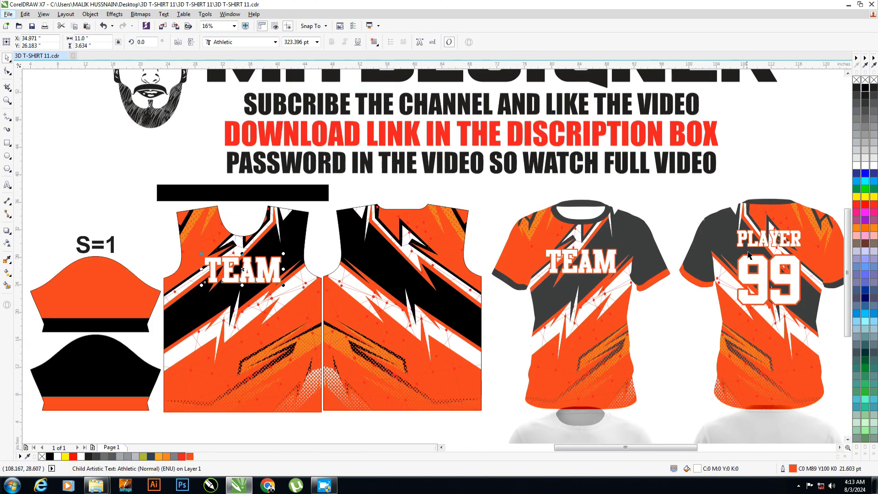
pyautogui.moveTo(752, 266); pyautogui.dragTo(398, 237)
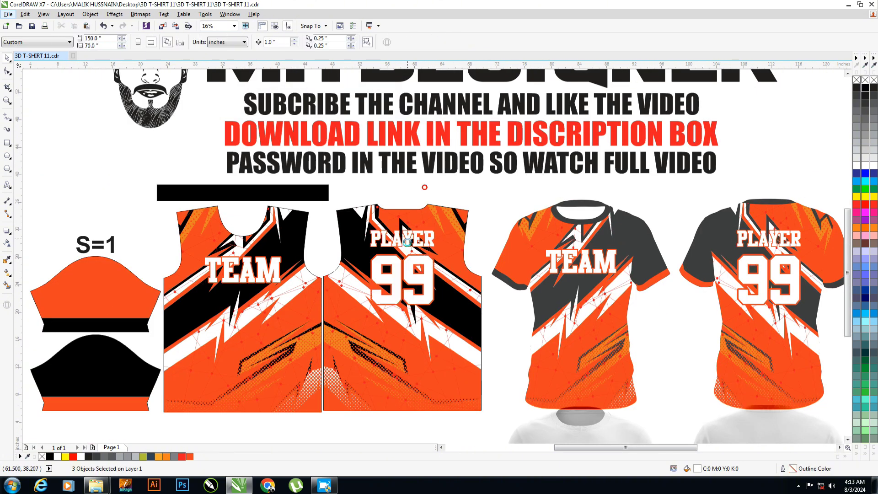
pyautogui.scroll(2, 358, 233)
pyautogui.hotkey('shift', 'F9')
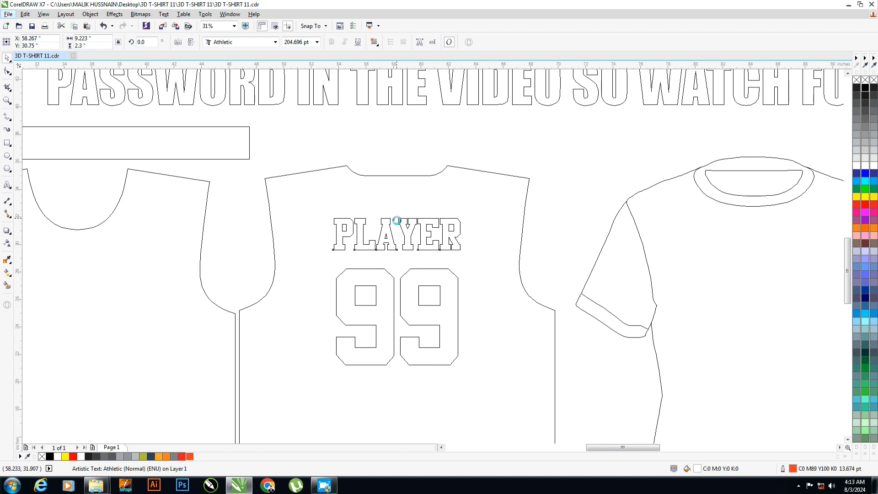
# Nudge PLAYER lower on the flat back panel
pyautogui.hotkey('shift', 'F9')
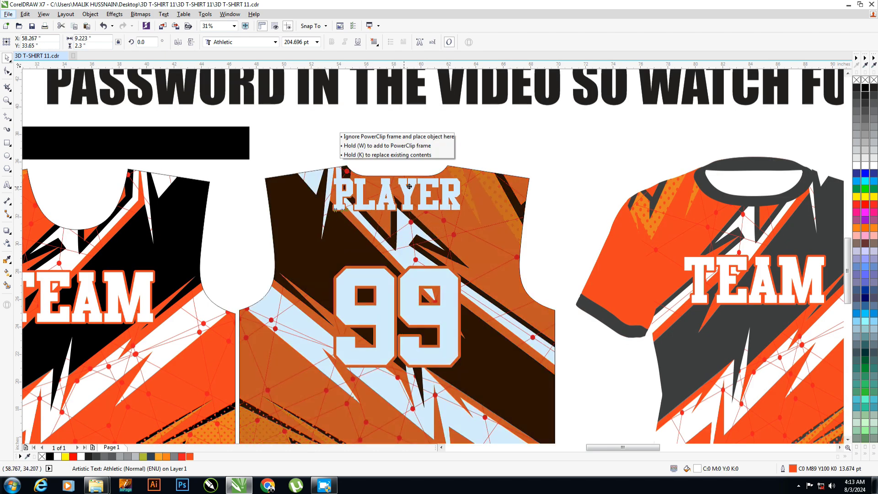
pyautogui.moveTo(406, 191); pyautogui.dragTo(408, 185)
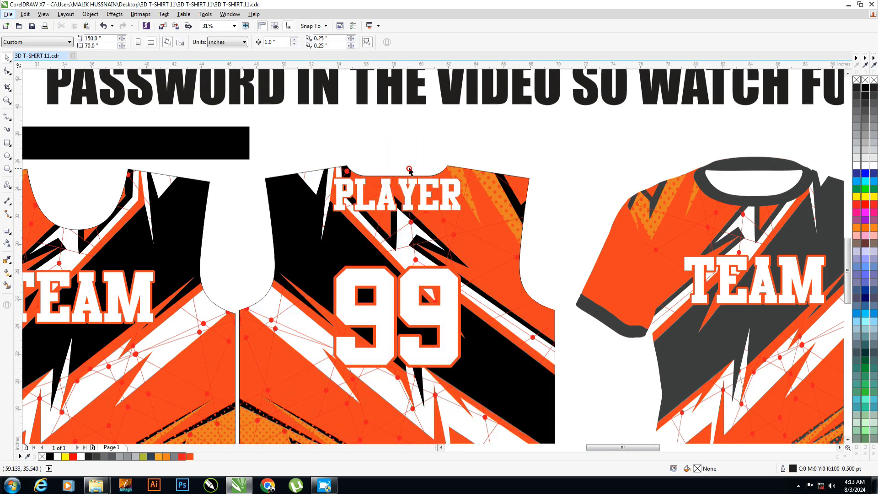
pyautogui.click(358, 192)
pyautogui.press('Down')
pyautogui.press('Down')
pyautogui.press('Down')
pyautogui.press('Down')
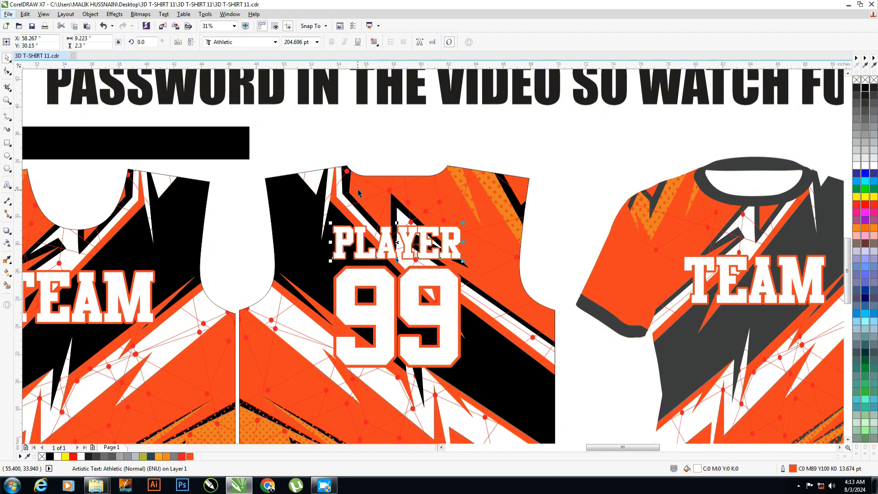
pyautogui.press('Tab')
# Enlarge the 99, move it down one inch, and zoom to fit all objects
pyautogui.hotkey('ctrl', 'z')
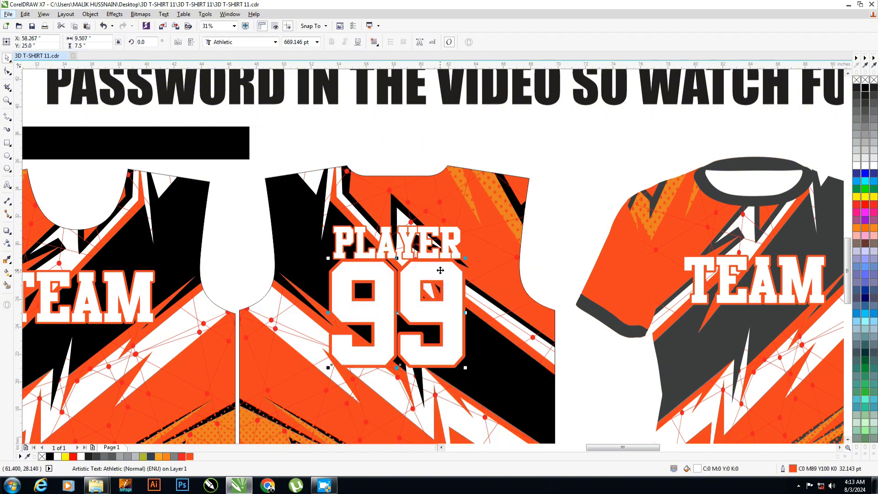
pyautogui.press('Down')
pyautogui.press('F12')
pyautogui.press('Escape')
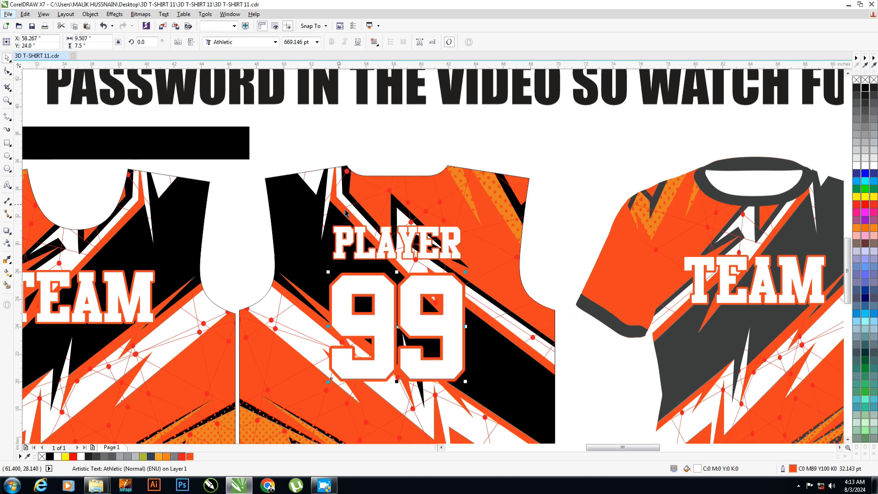
pyautogui.press('F4')
pyautogui.press('Escape')
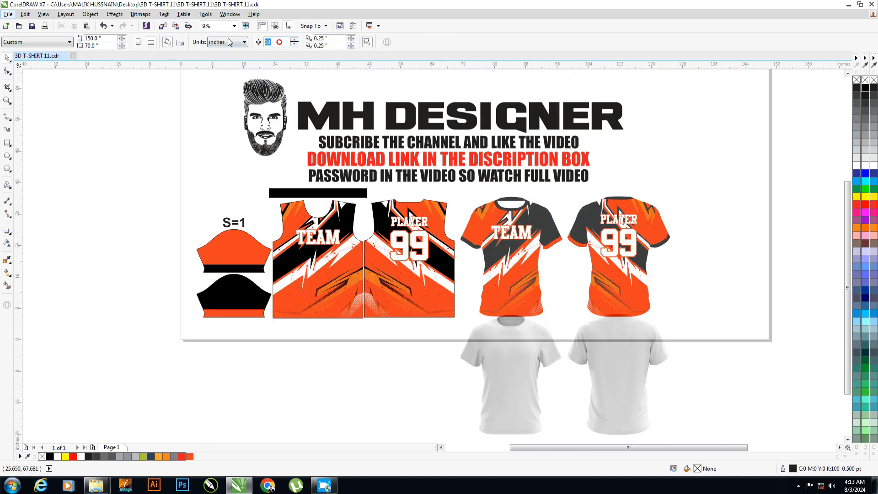
# Move the grey base shirts up behind the orange mockups and zoom to fit everything
pyautogui.click(512, 364)
pyautogui.press('Up')
pyautogui.press('Escape')
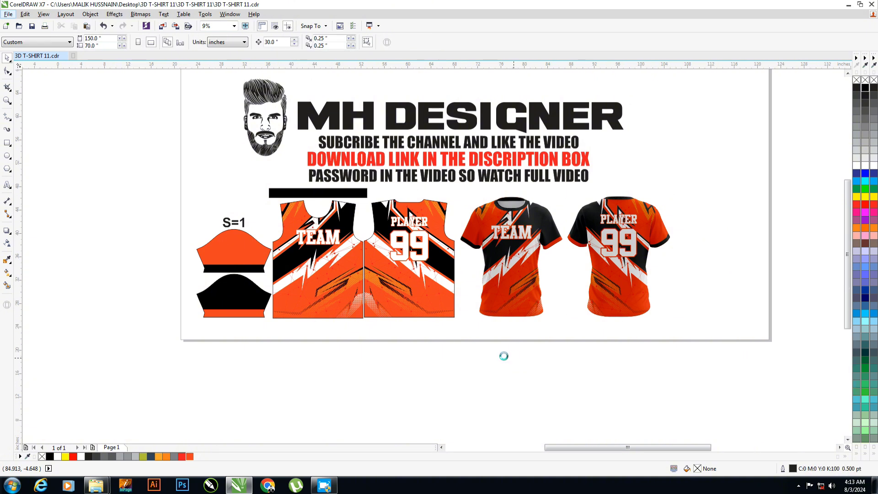
pyautogui.press('F4')
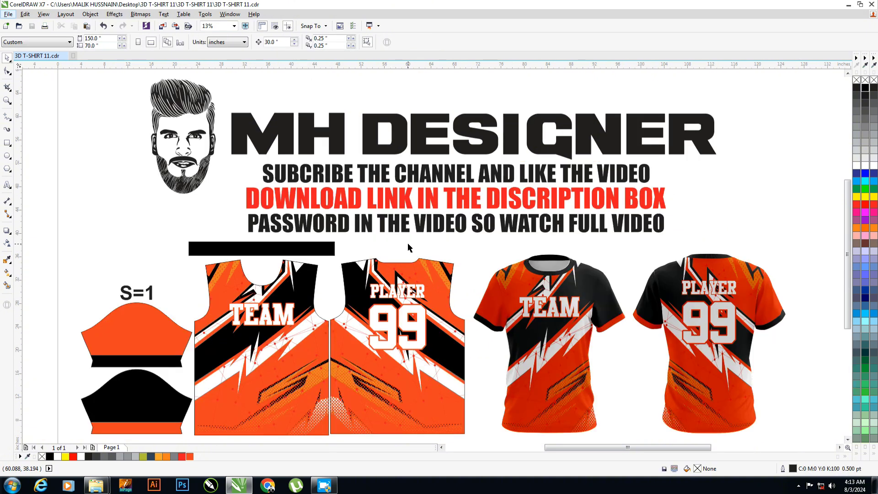